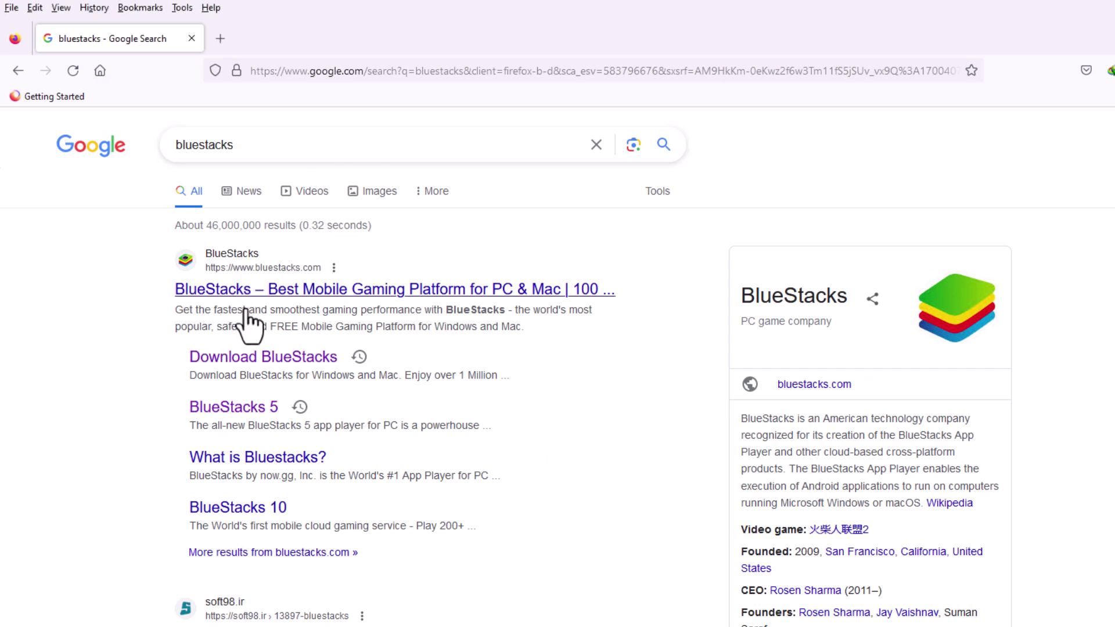
Download BlueStacks 5 from the official BlueStacks site and view the extracted files as extra large icons.
click(236, 413)
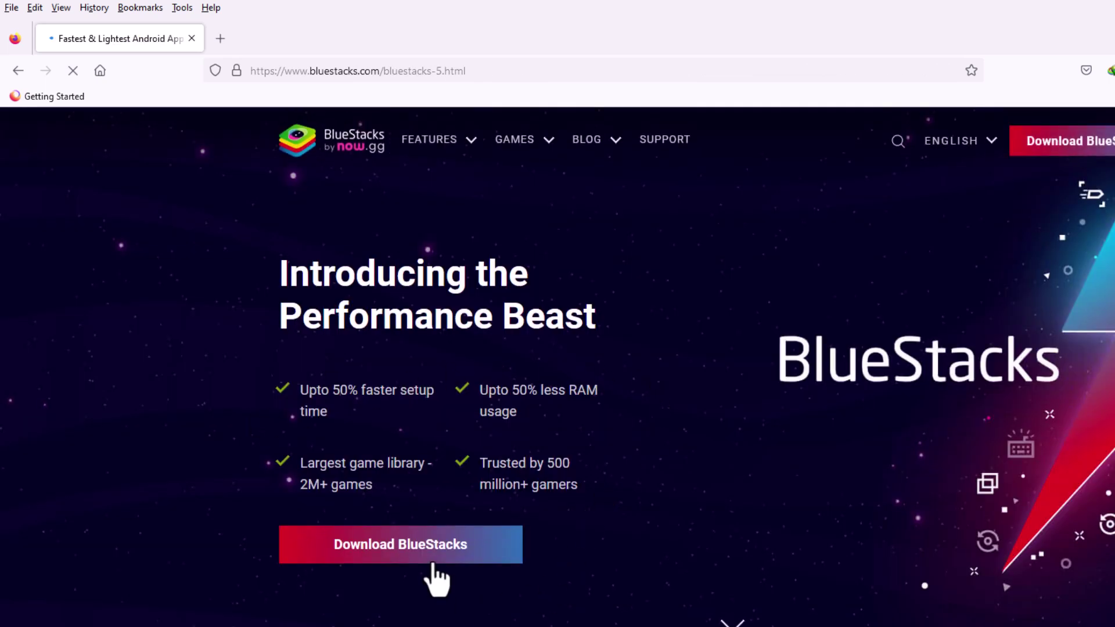
click(401, 553)
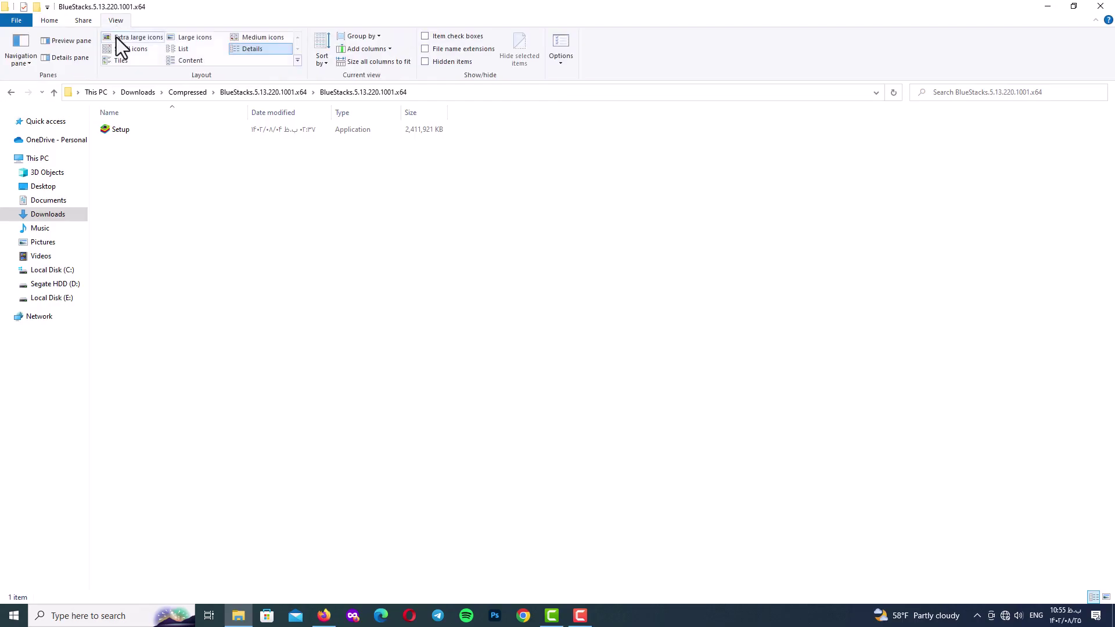
click(120, 37)
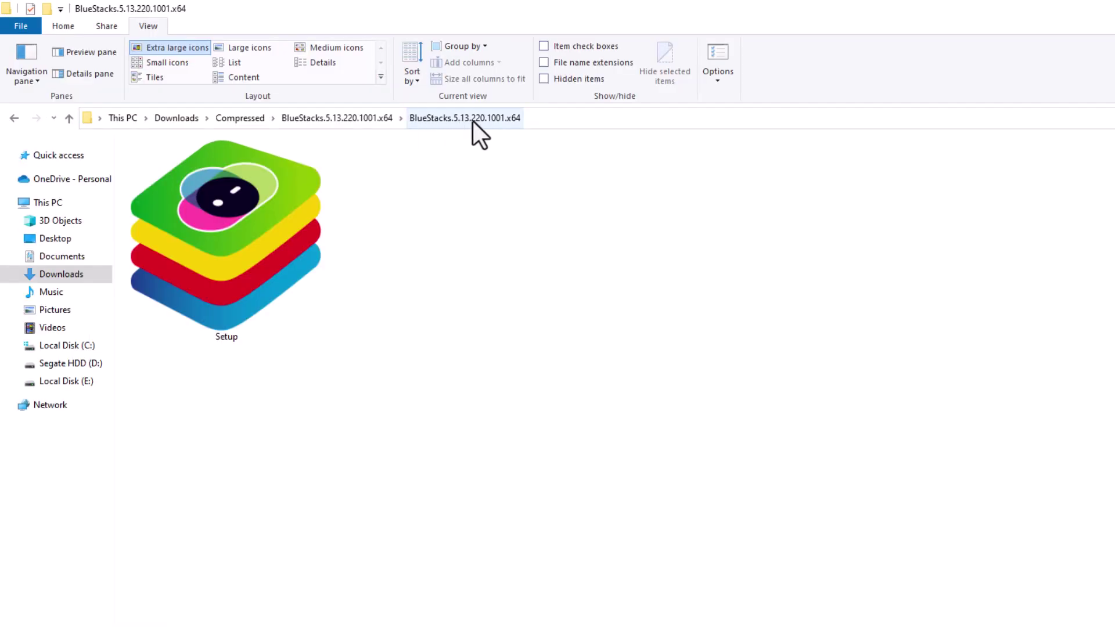
Run the extracted BlueStacks Setup file as administrator.
click(227, 267)
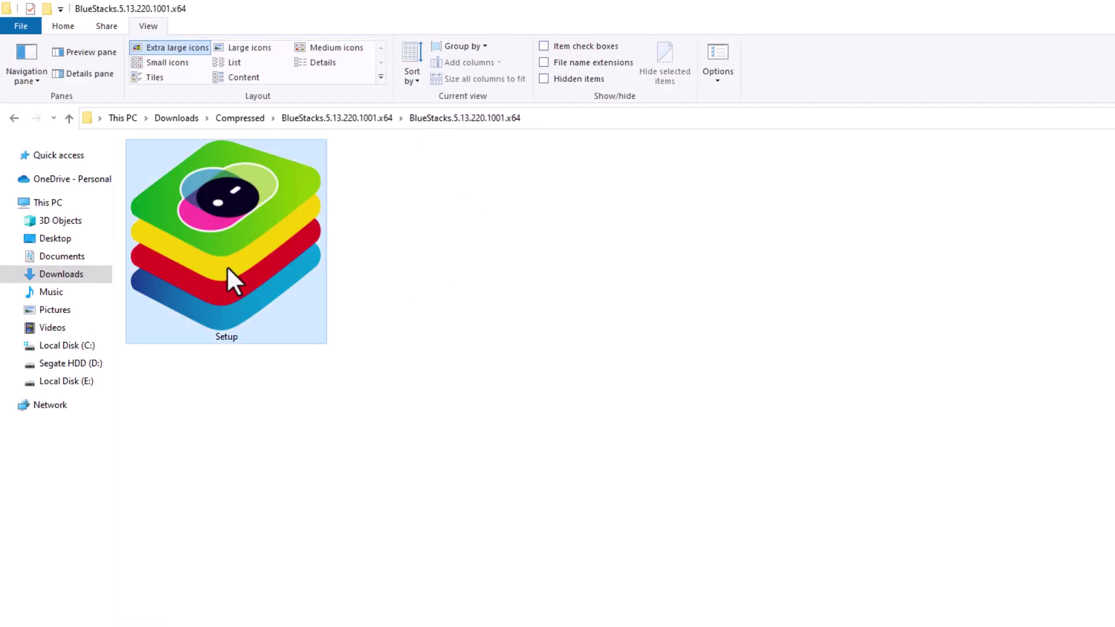
right_click(226, 266)
click(264, 286)
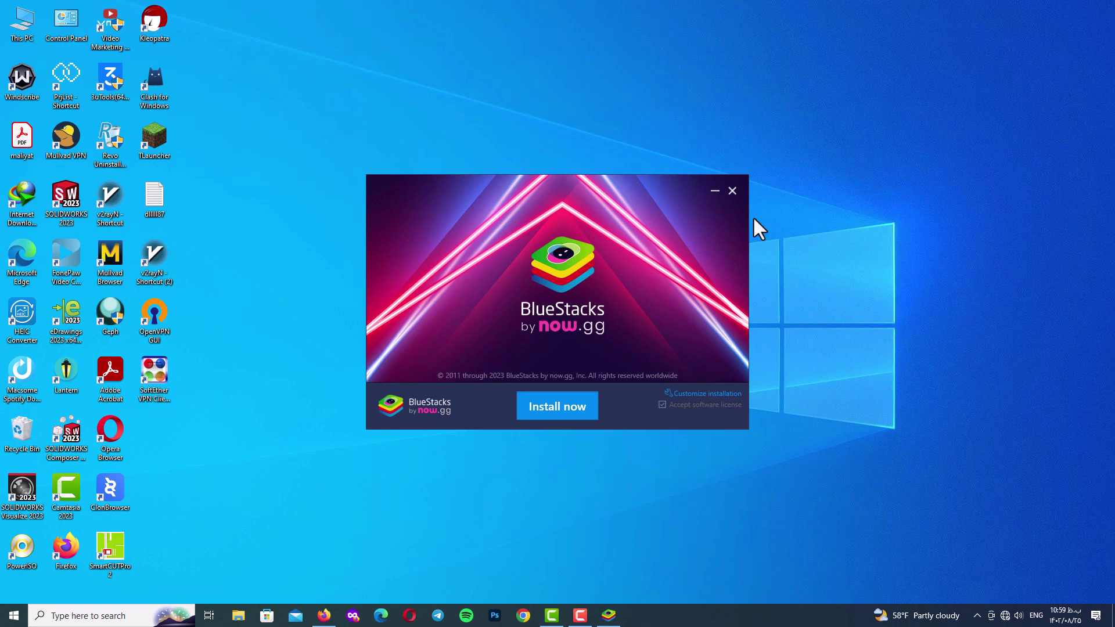
Start the BlueStacks installation from the installer window and let it finish.
click(707, 396)
click(707, 396)
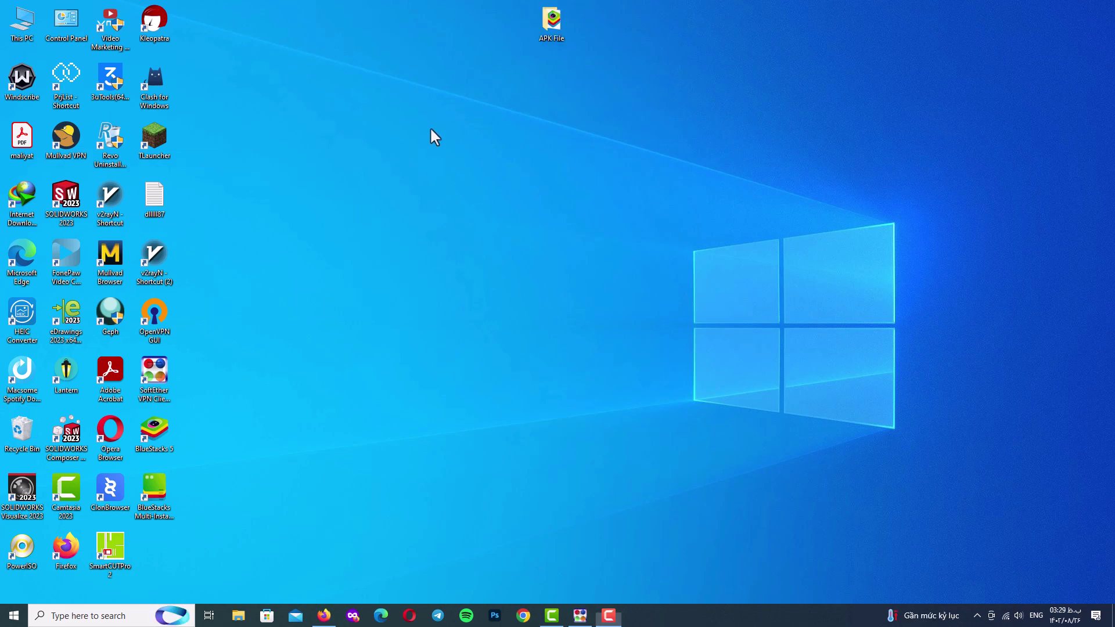
Check the current Wi-Fi connection from the taskbar.
click(221, 84)
click(1006, 617)
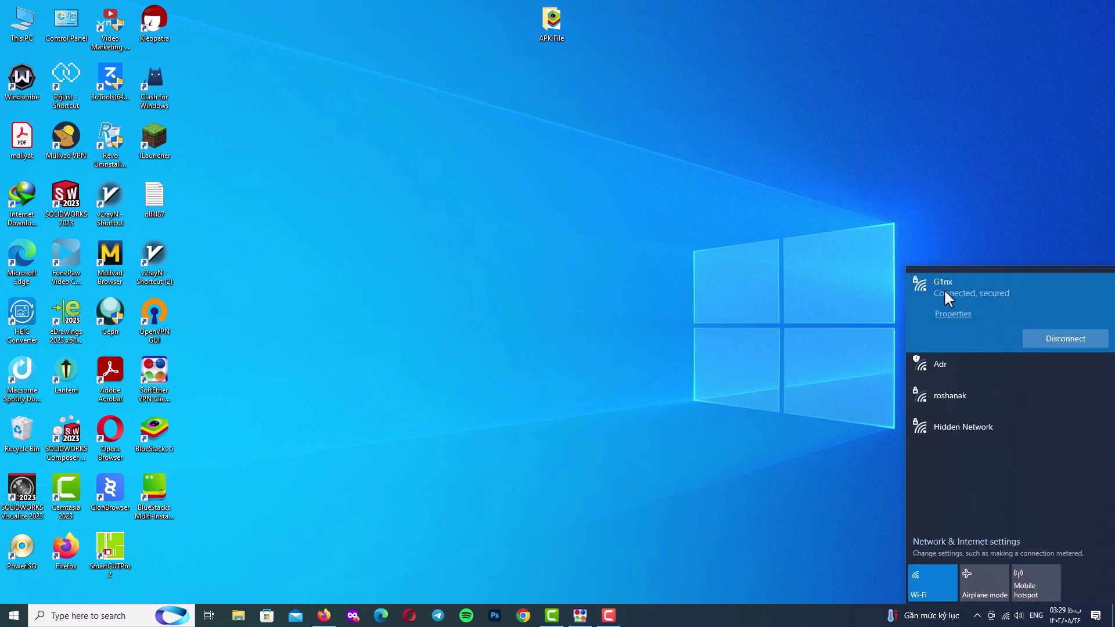
click(785, 328)
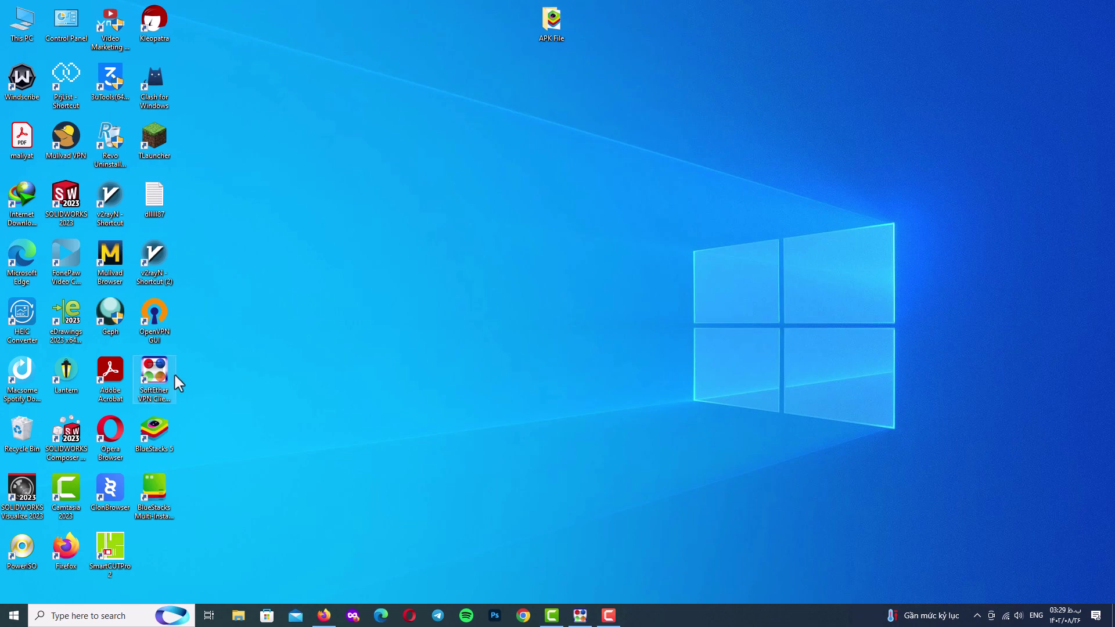
Connect SoftEther VPN through the Viet Nam VPN Gate relay server, then minimize the client.
double_click(154, 374)
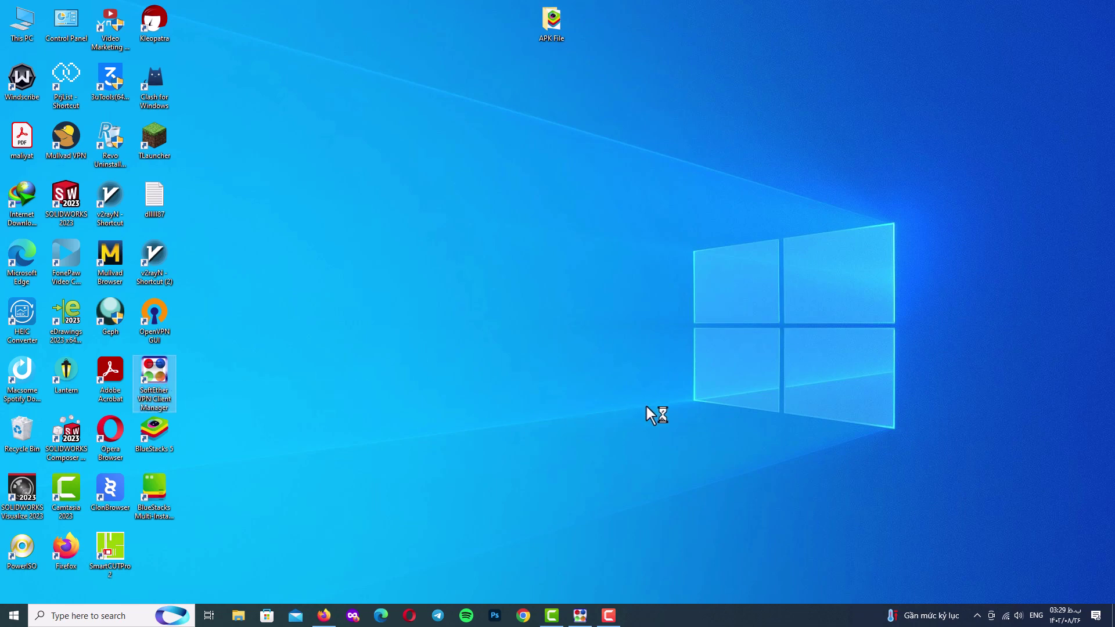
double_click(433, 190)
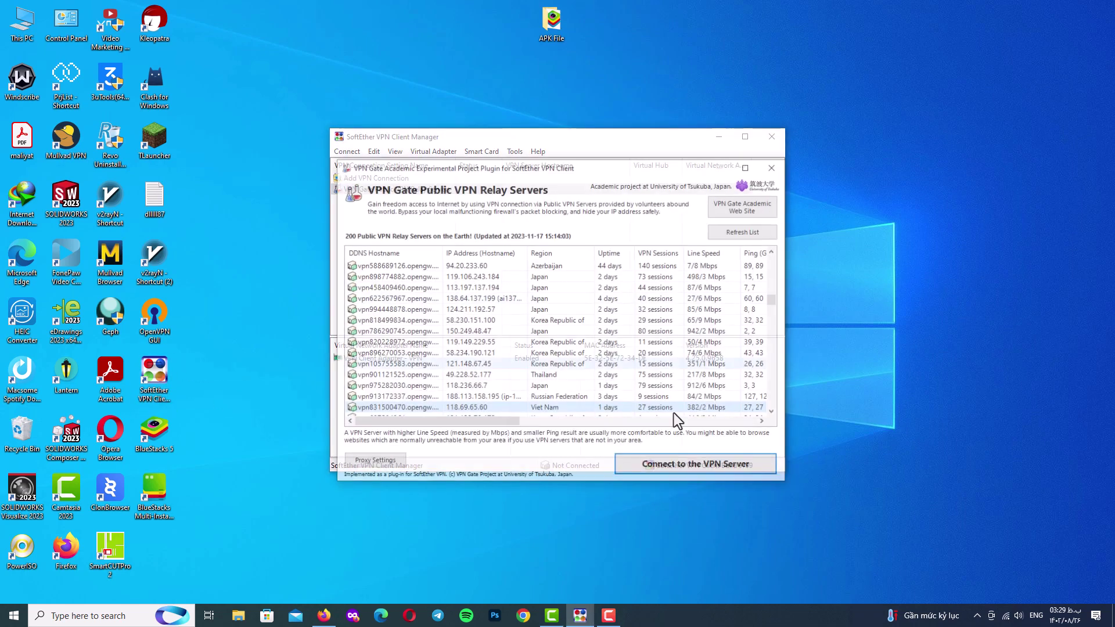
click(668, 409)
click(697, 466)
click(511, 326)
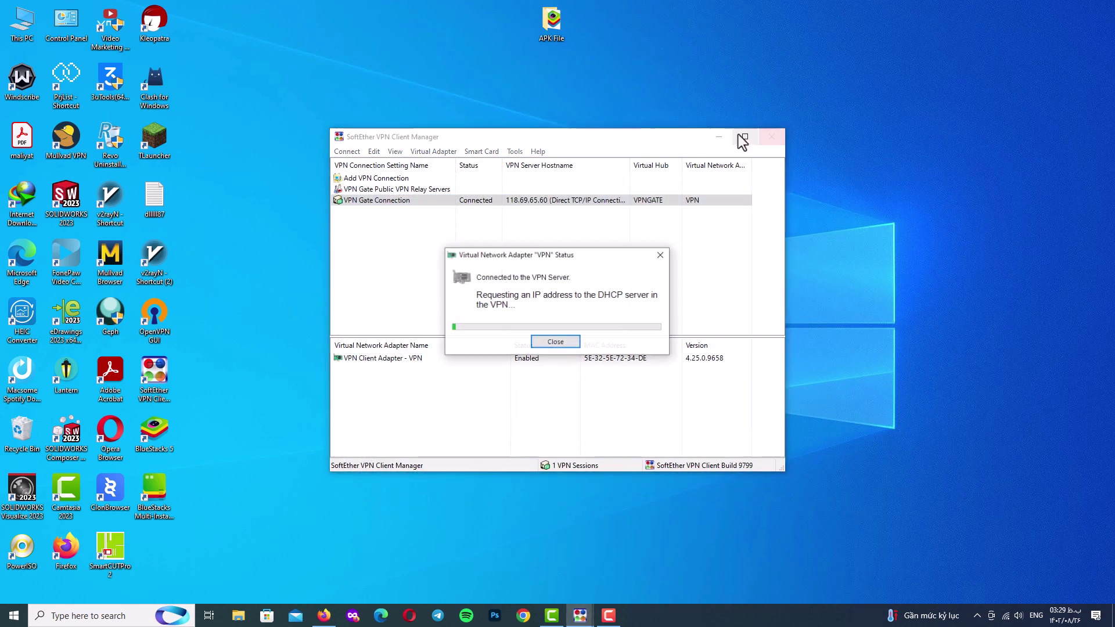
click(561, 345)
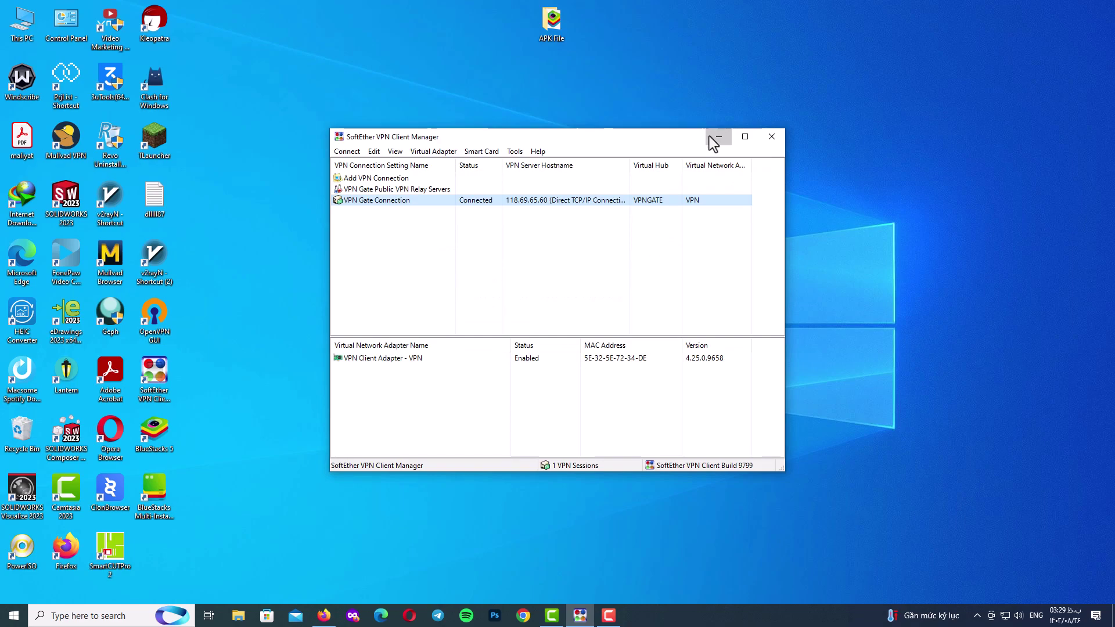
click(710, 137)
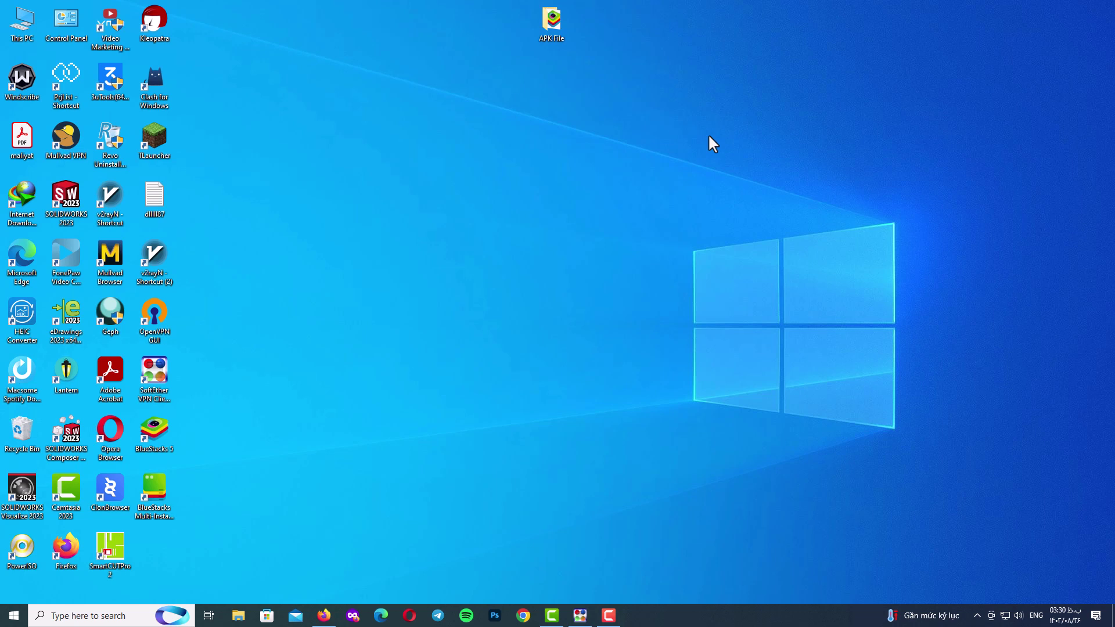
Launch BlueStacks 5, search apps for 'apple music' and open the Apple Music listing.
double_click(154, 433)
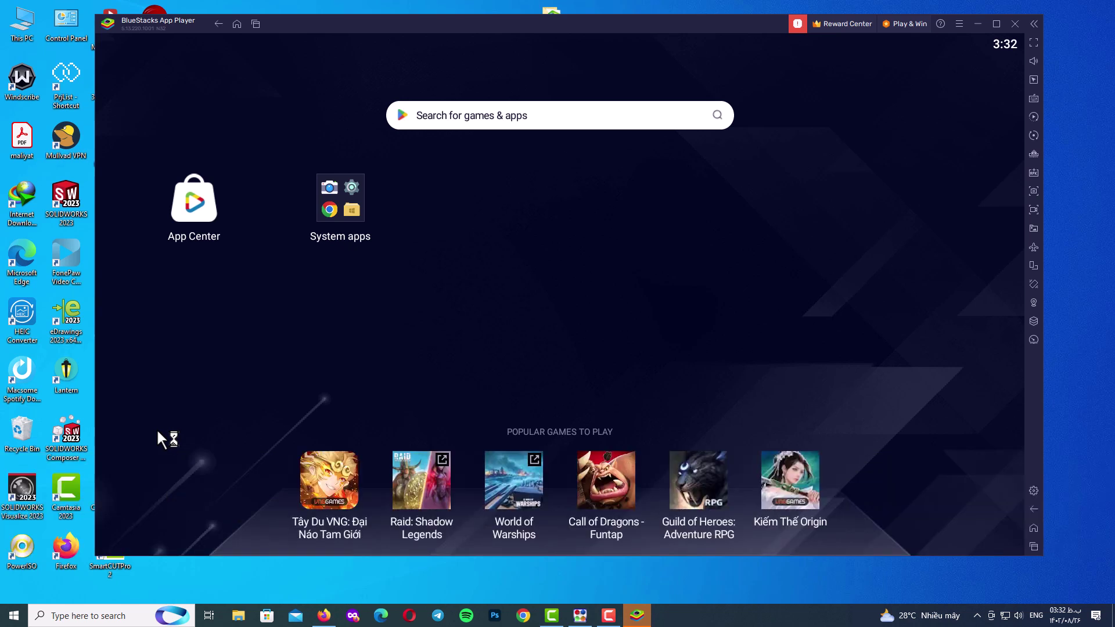
click(479, 116)
text(apple music)
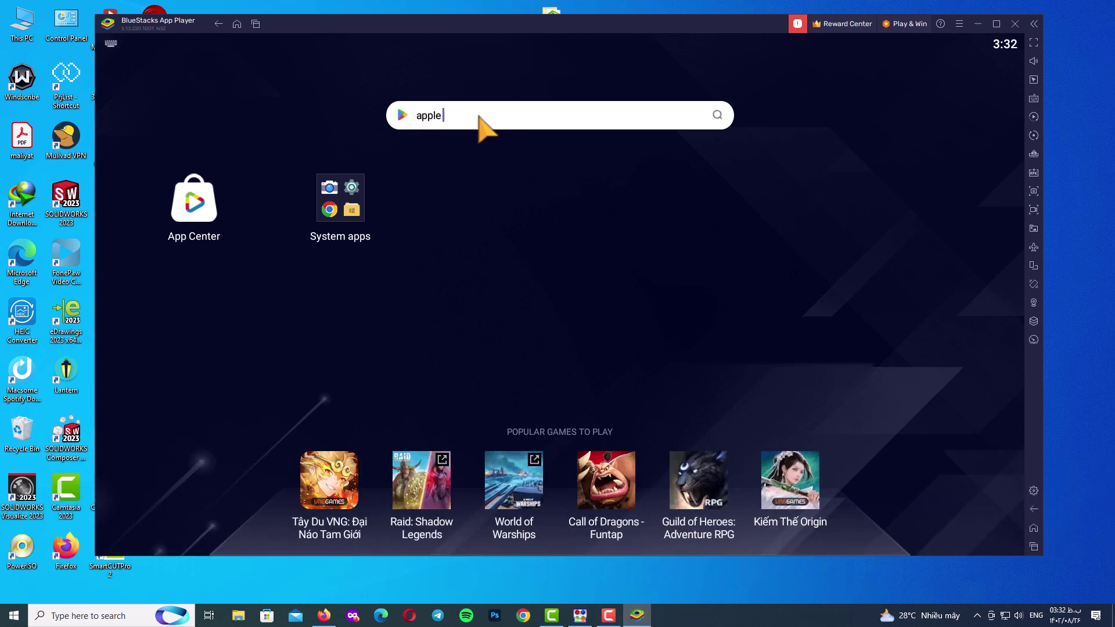
click(717, 115)
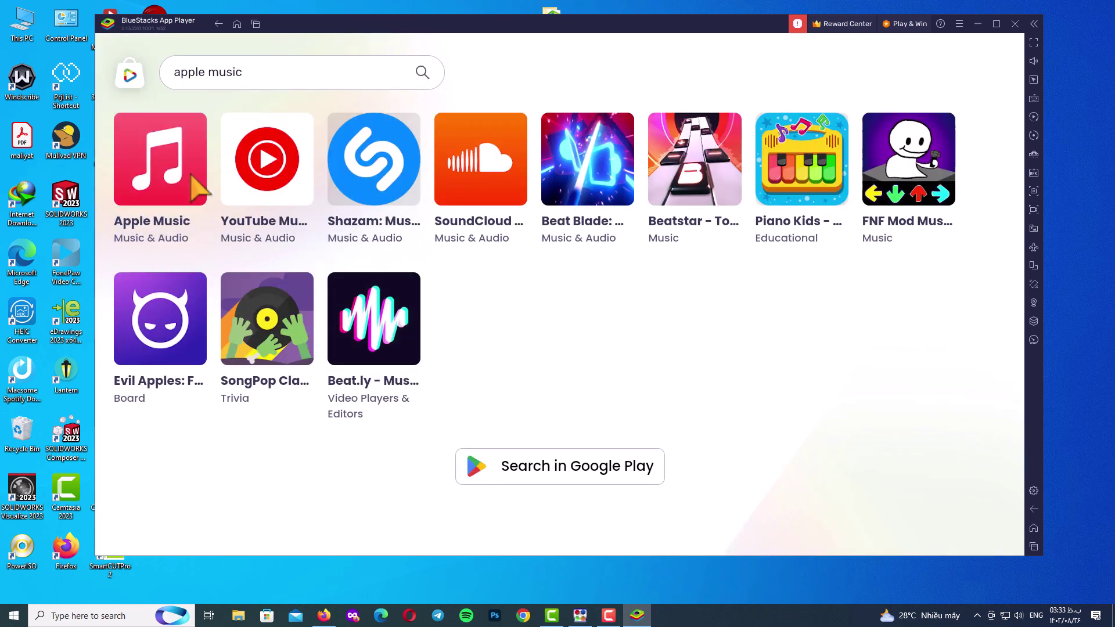
click(214, 198)
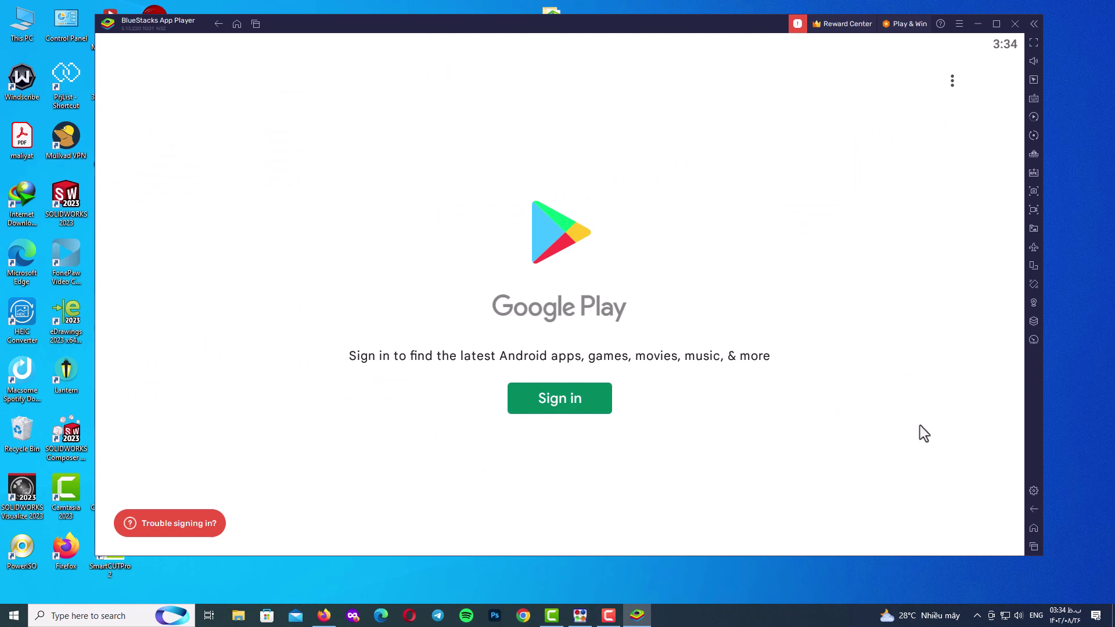
click(1031, 528)
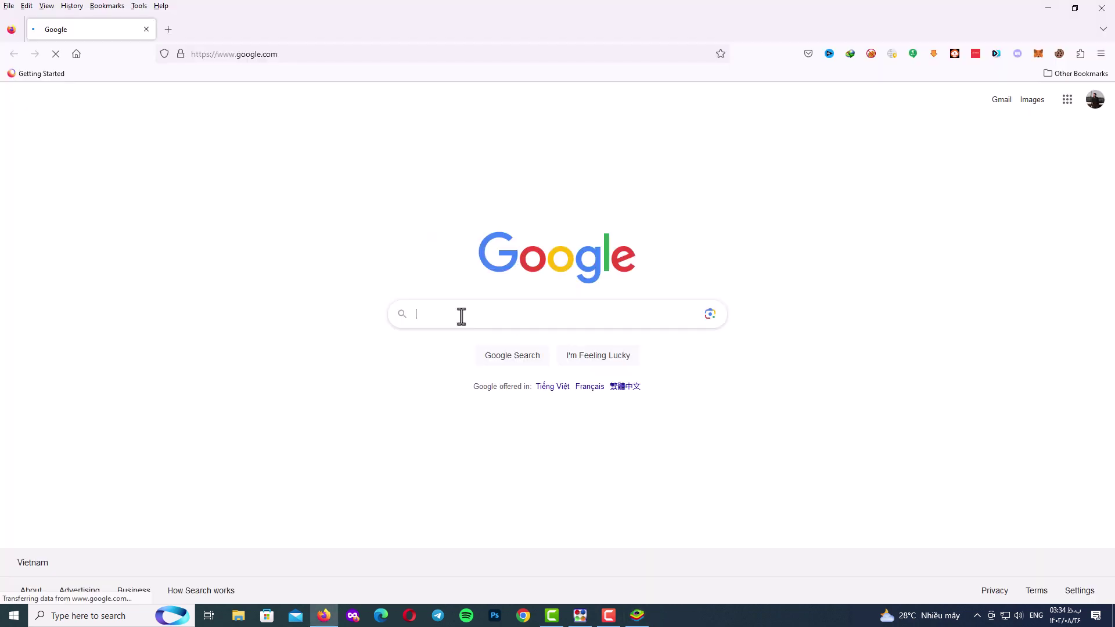
Google 'apple music apk' and download the Apple Music APK from APKPure.
click(461, 316)
text(apple mus)
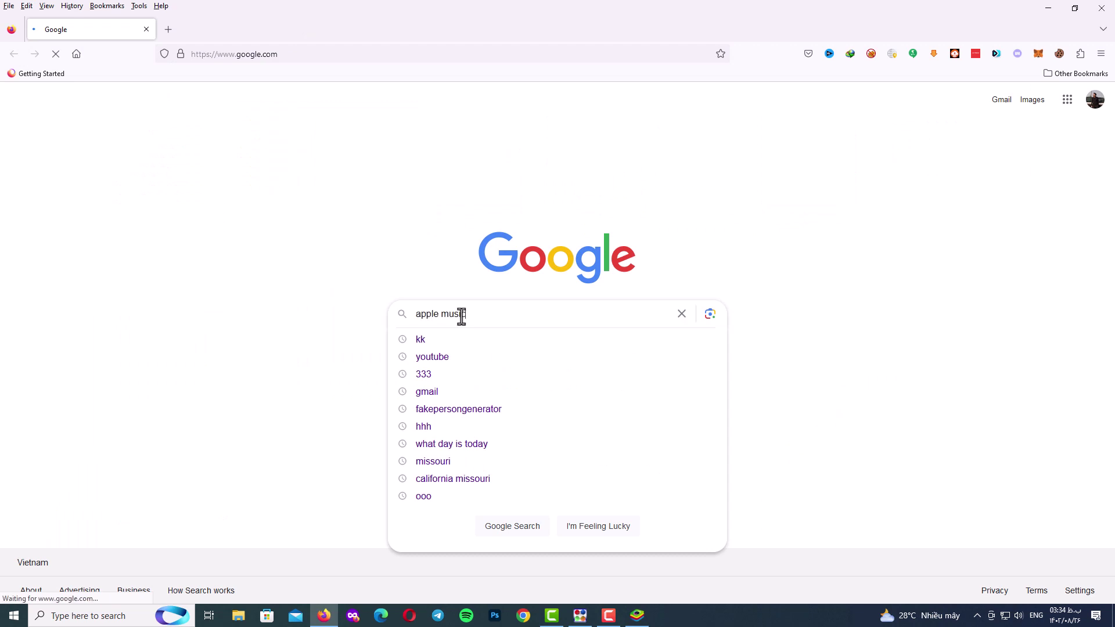
text(ic apk)
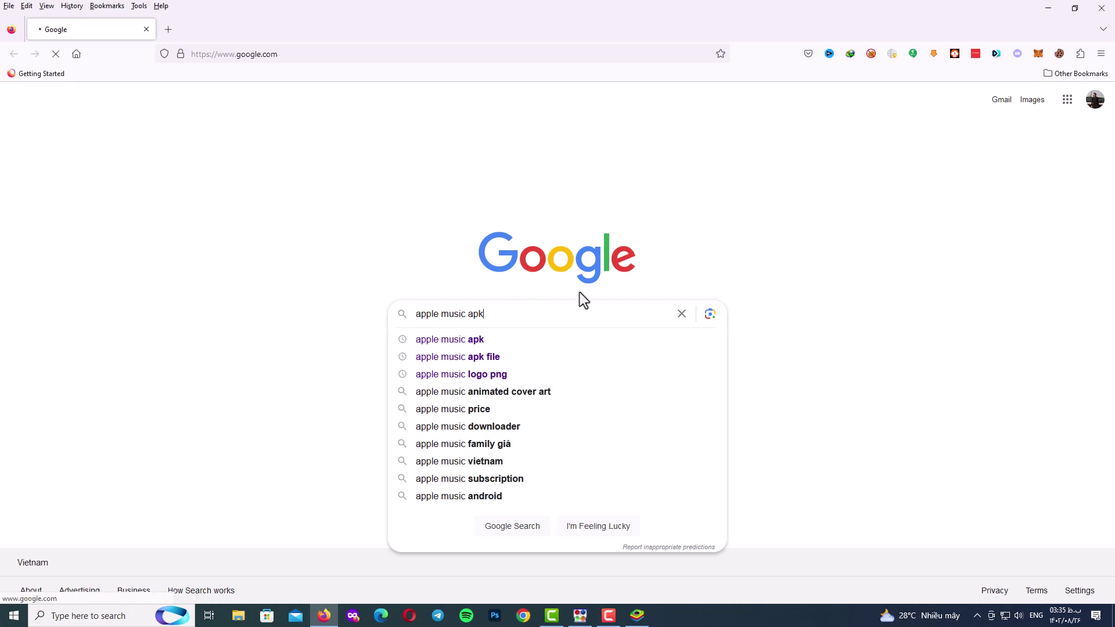
key(Return)
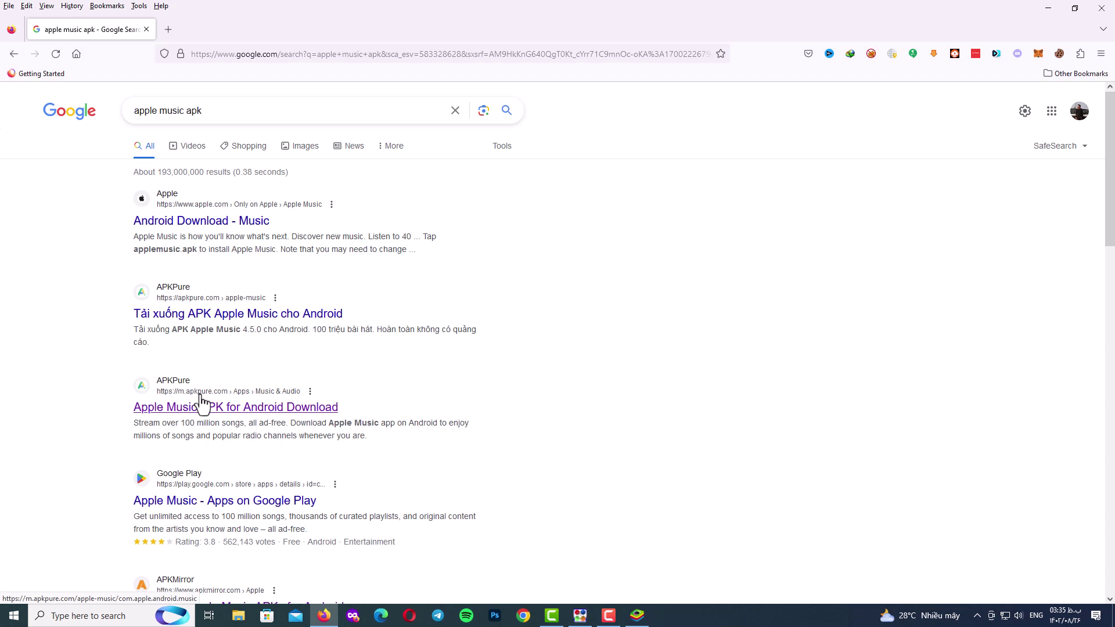
drag(1112, 215, 1111, 298)
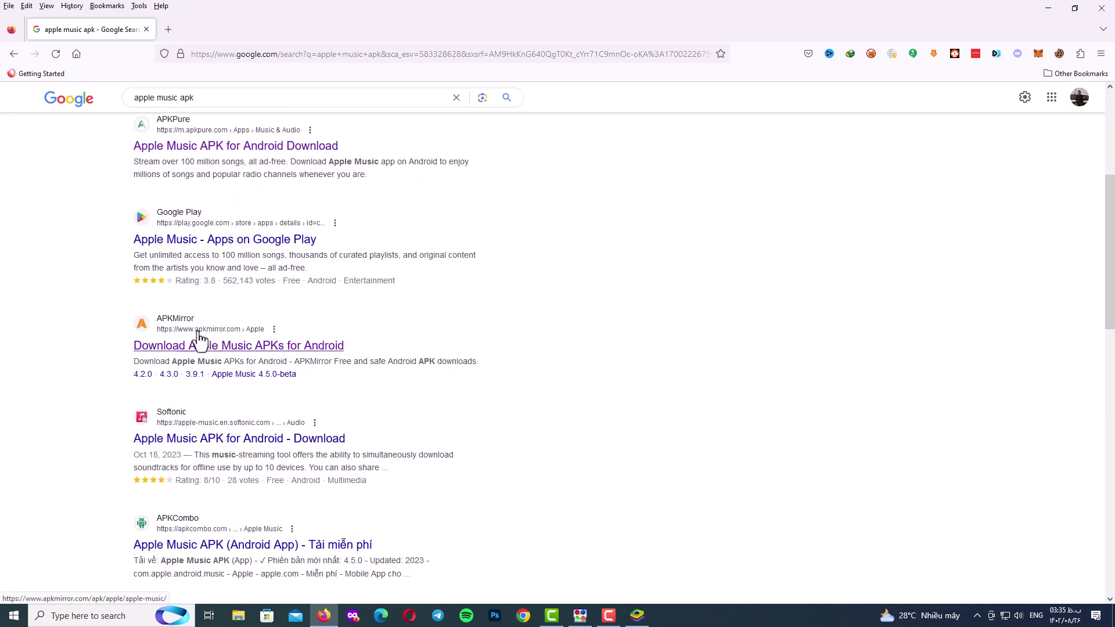
drag(1109, 316, 1109, 287)
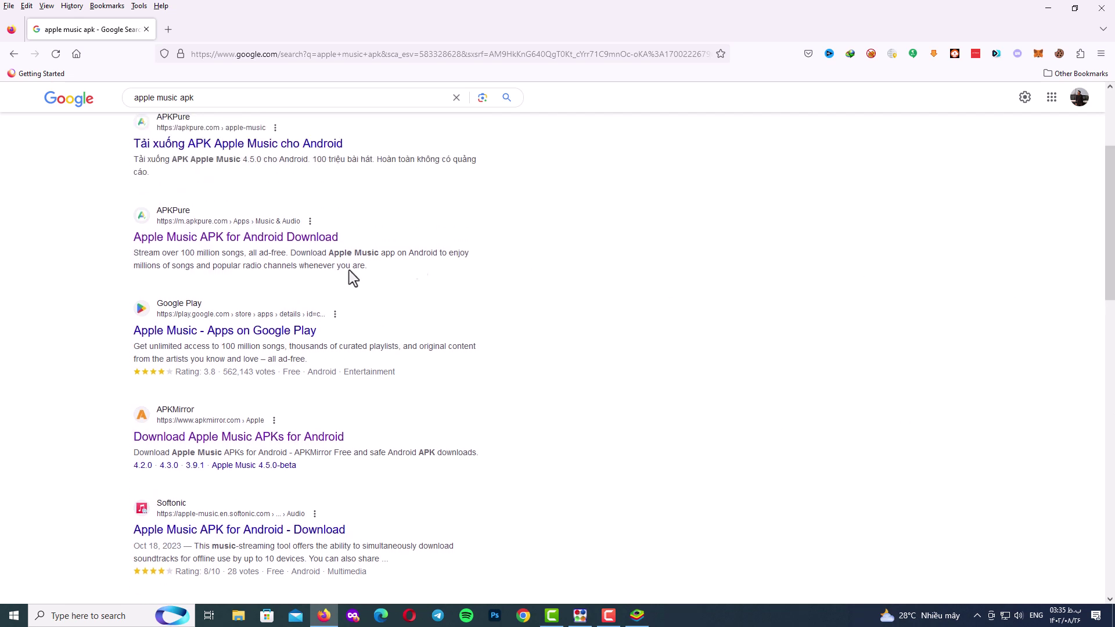
click(193, 238)
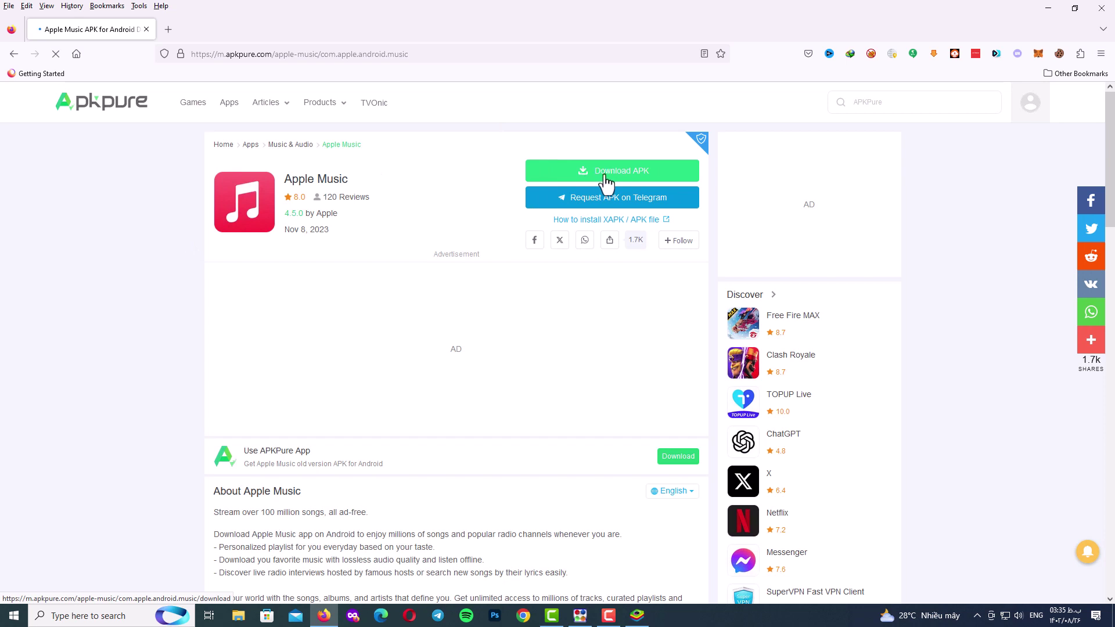
click(604, 177)
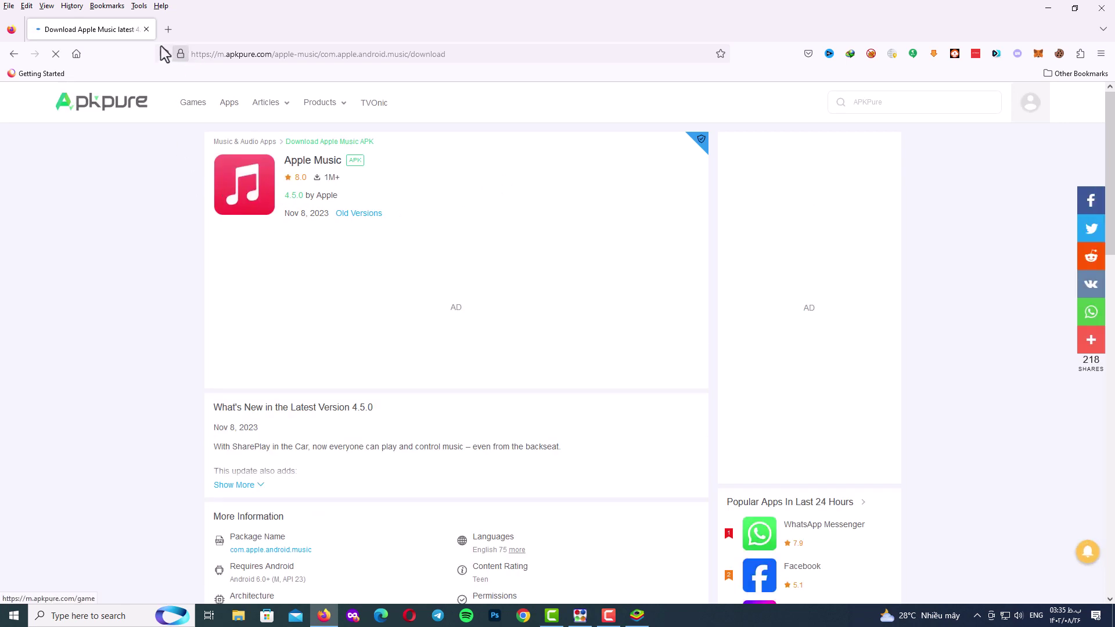
Replace the download tab with a blank tab and minimize Firefox.
click(168, 30)
click(147, 29)
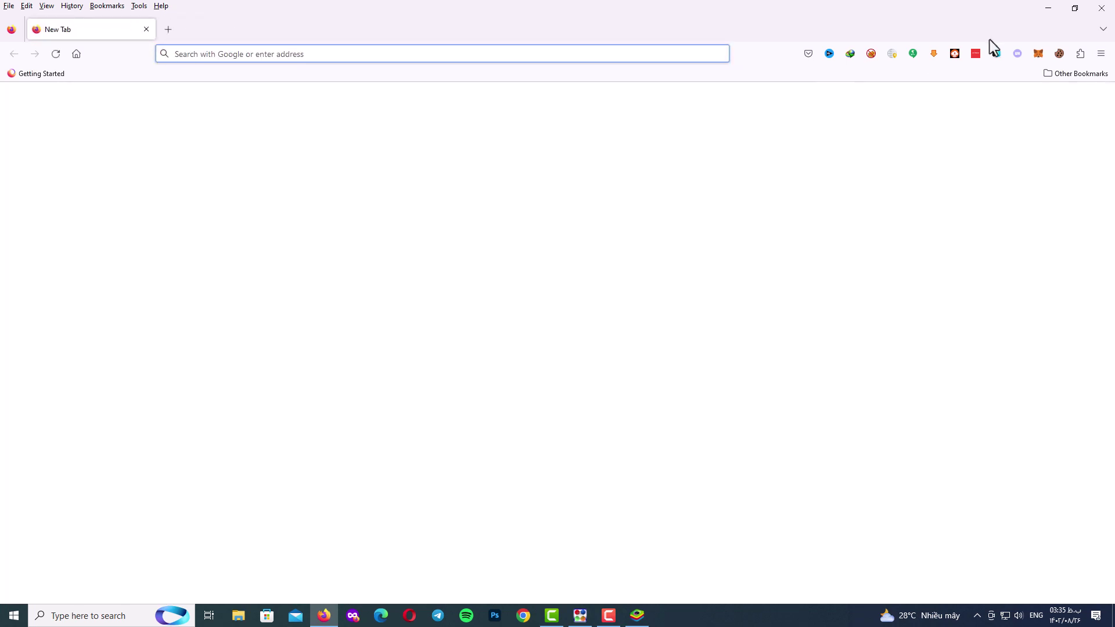
click(1045, 9)
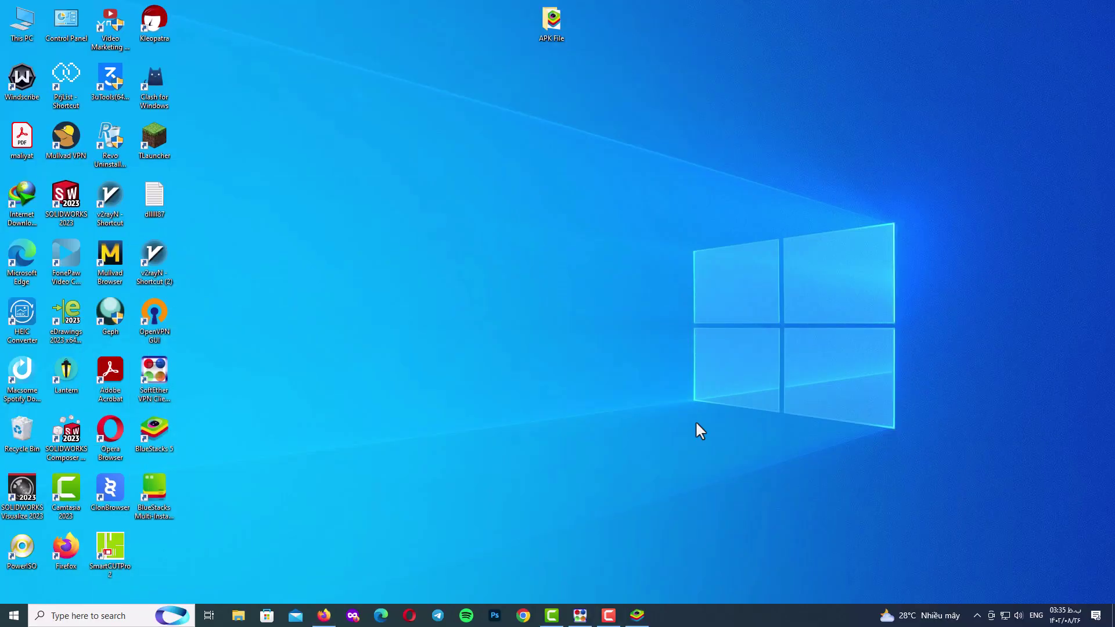
Maximize BlueStacks and review CPU and memory allocation, leaving CPU at Medium (2 Cores).
click(637, 615)
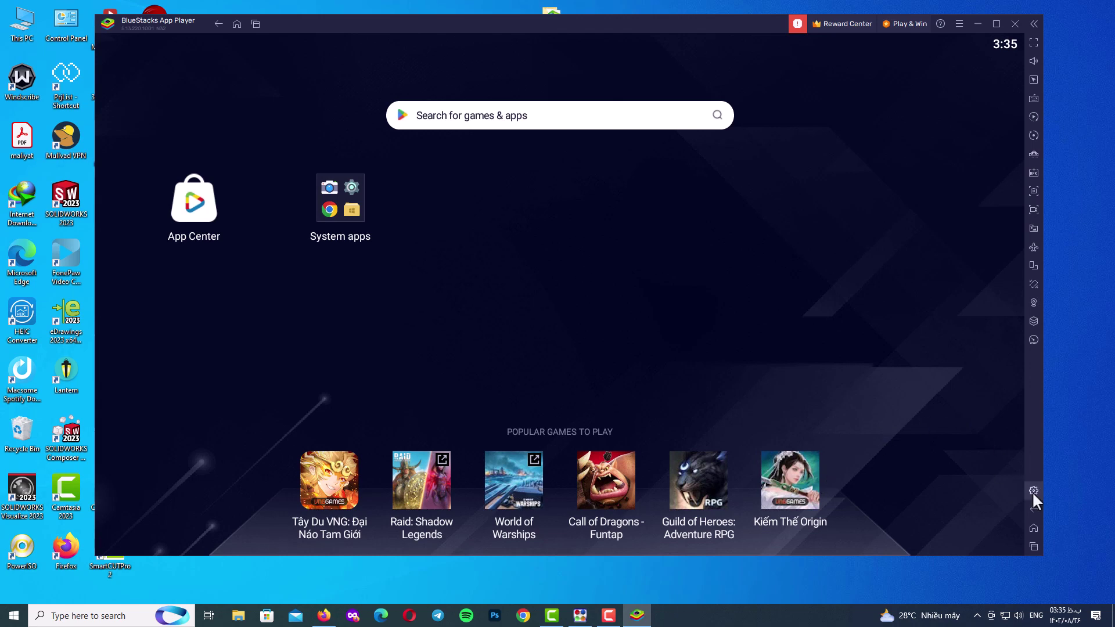
click(995, 25)
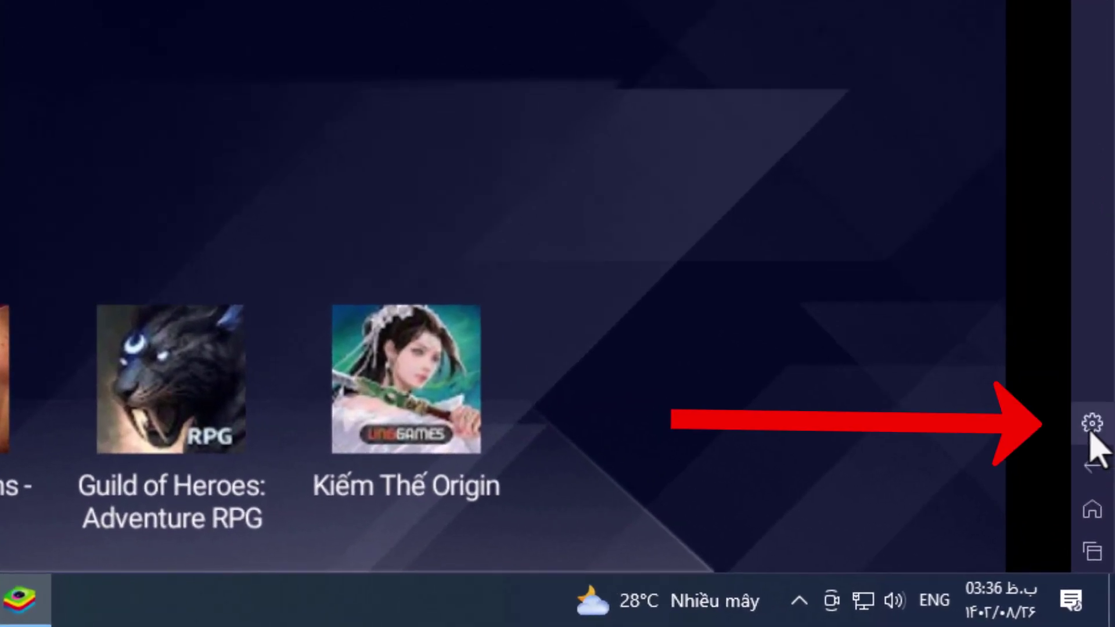
click(1093, 426)
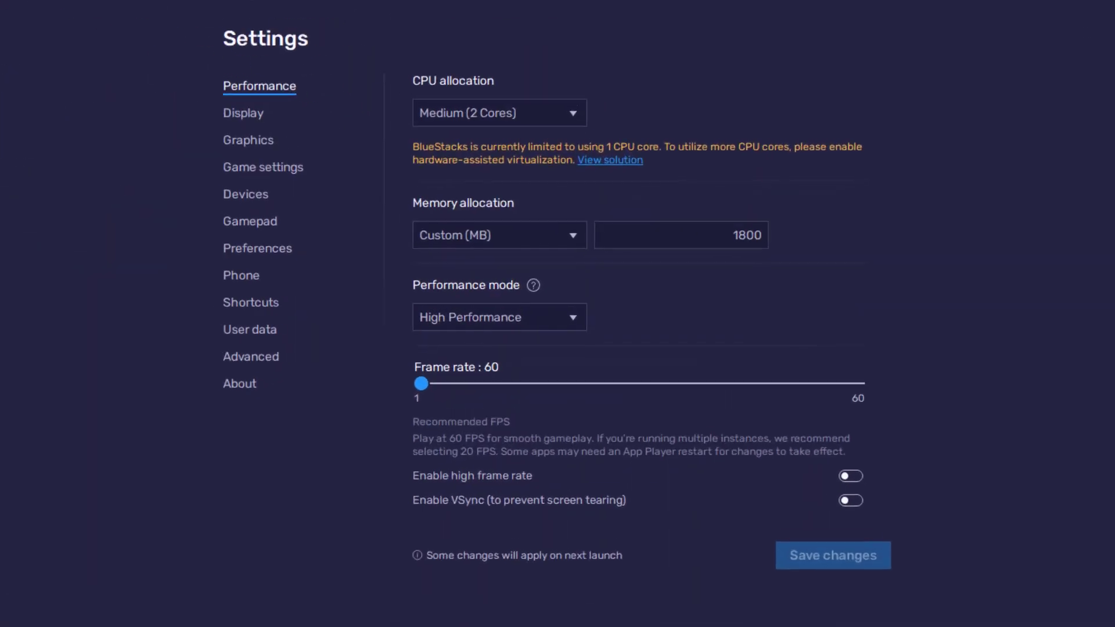
click(551, 113)
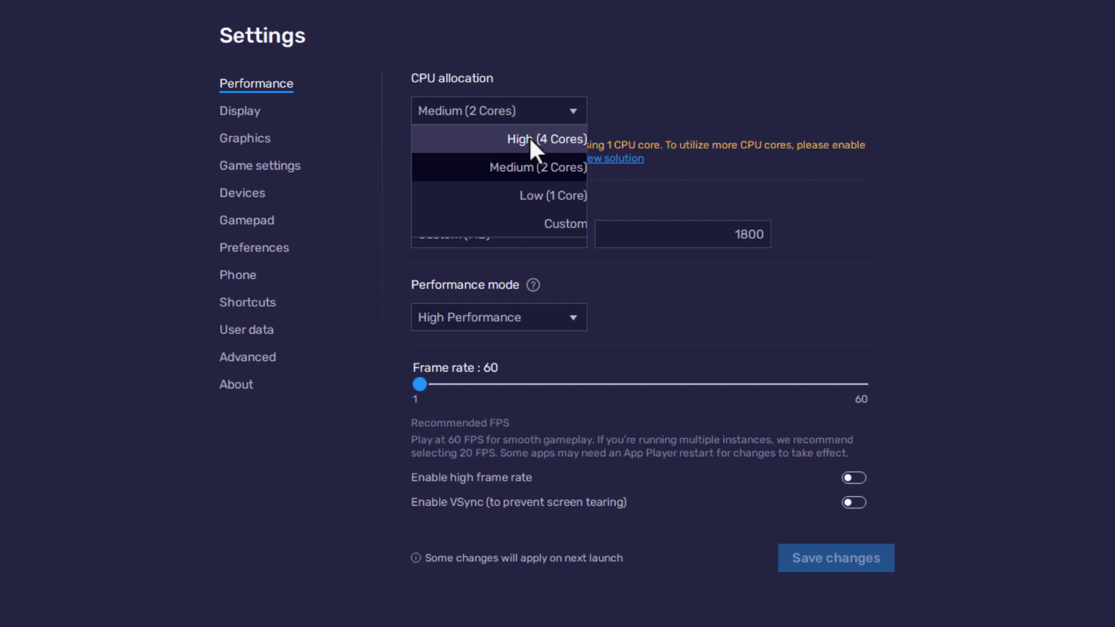
click(514, 171)
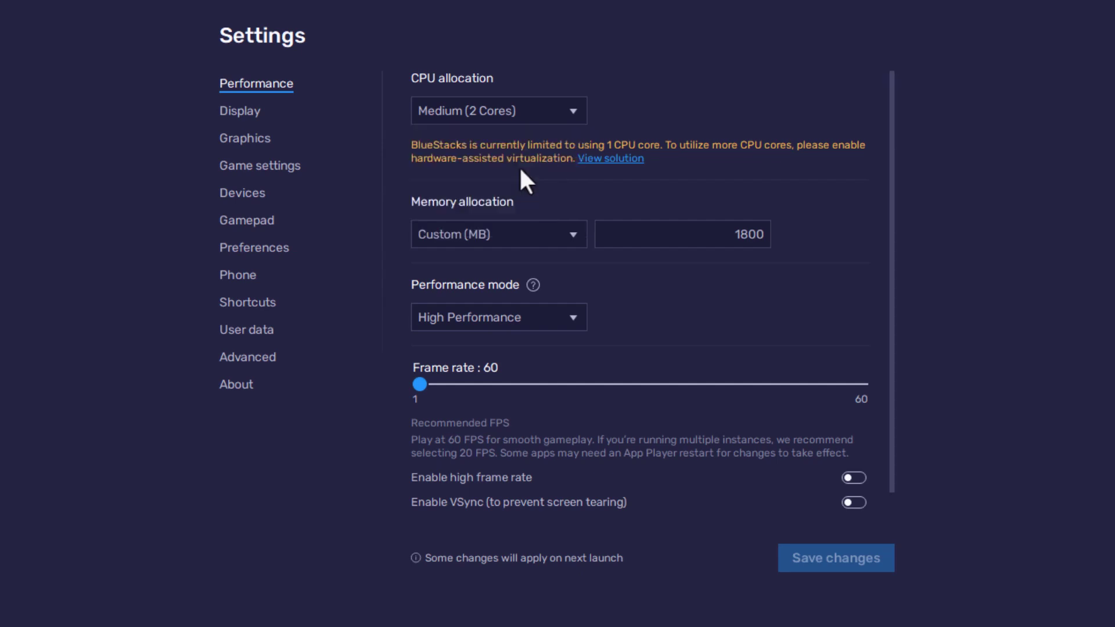
click(558, 240)
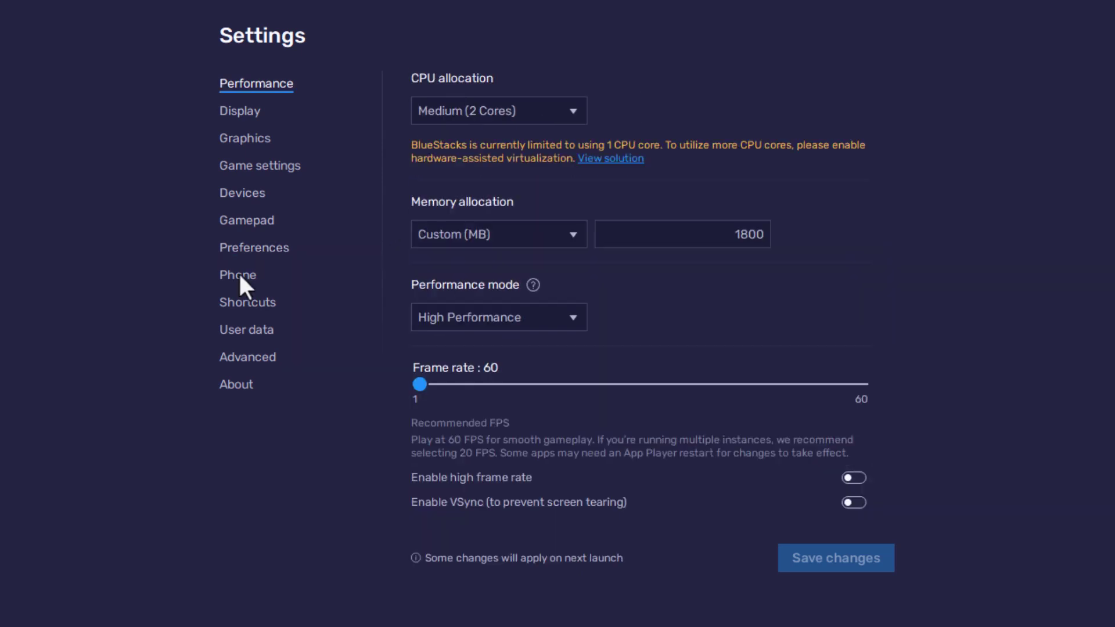
Review the Phone device profiles, keep Samsung Galaxy S20+, and close settings.
click(238, 275)
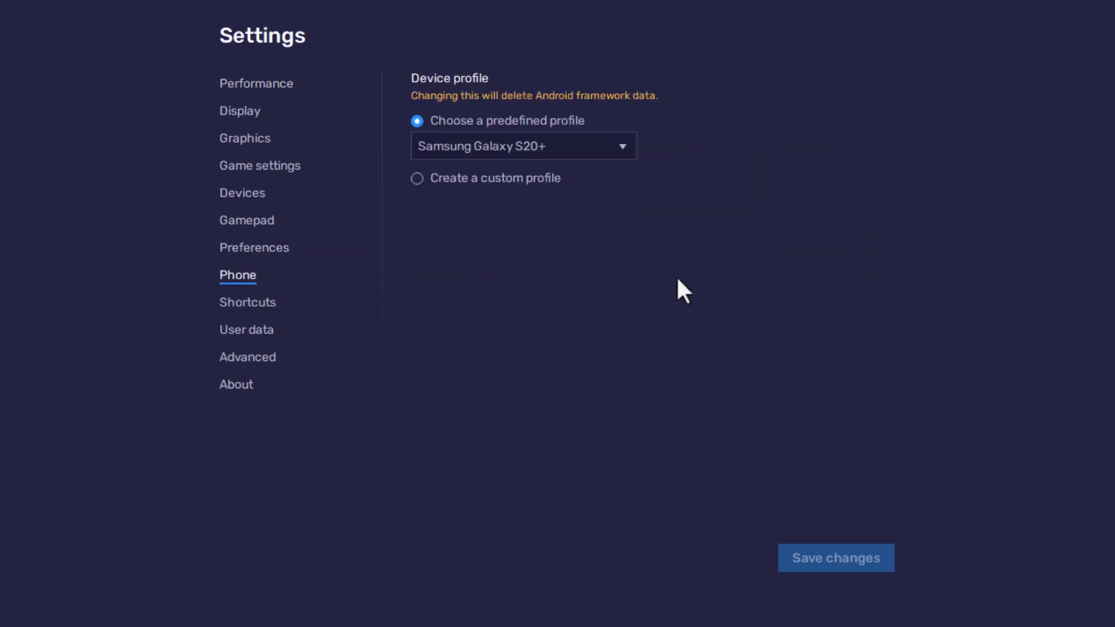
click(621, 145)
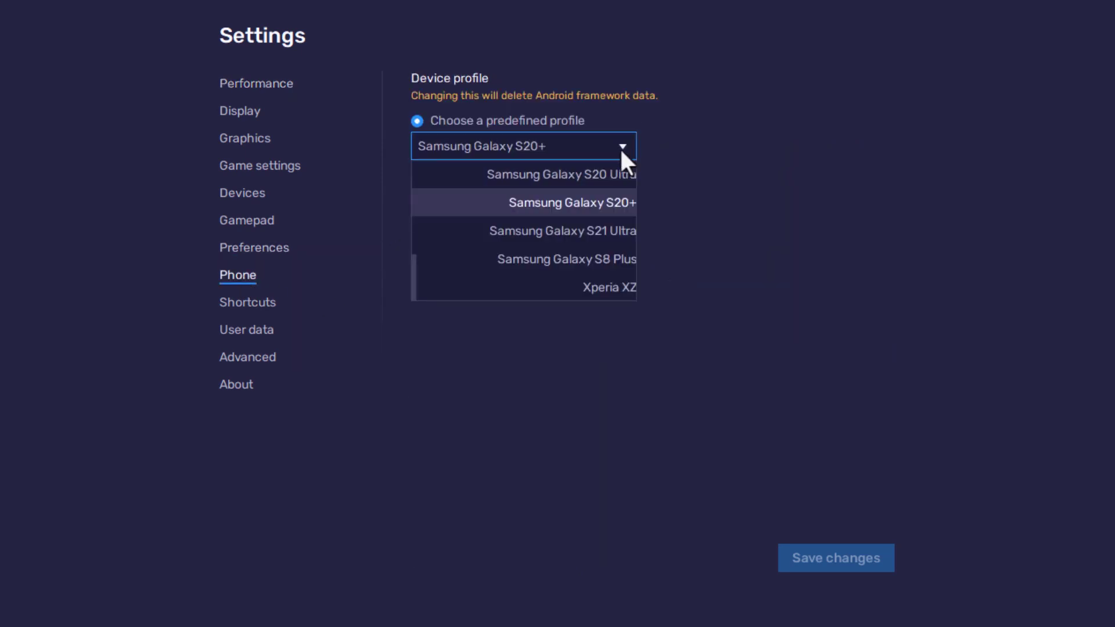
drag(412, 281, 399, 177)
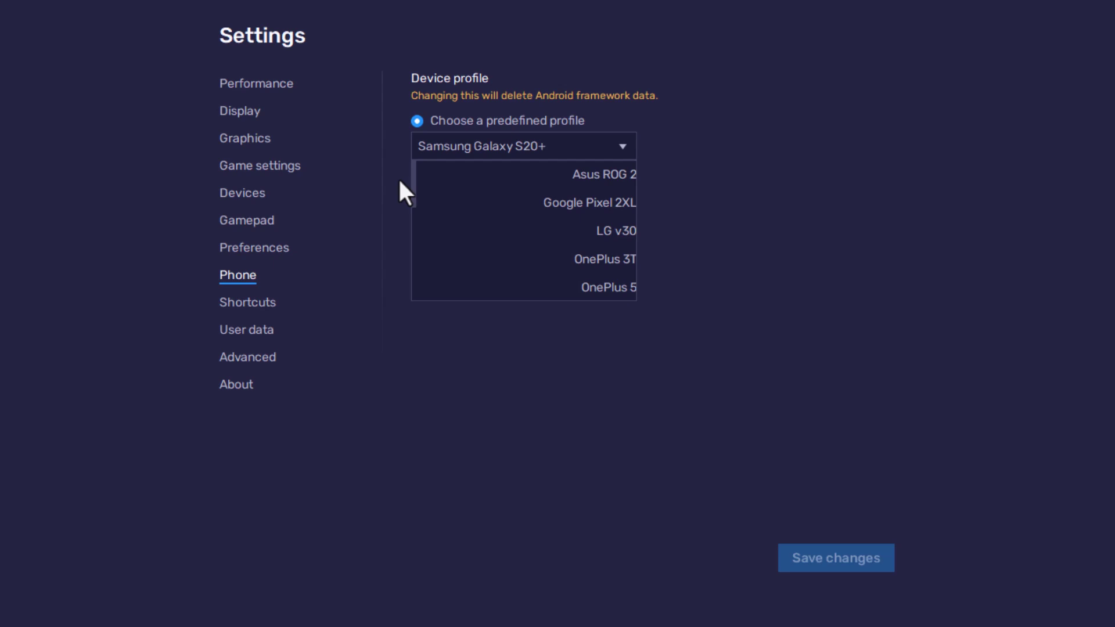
drag(398, 177, 421, 249)
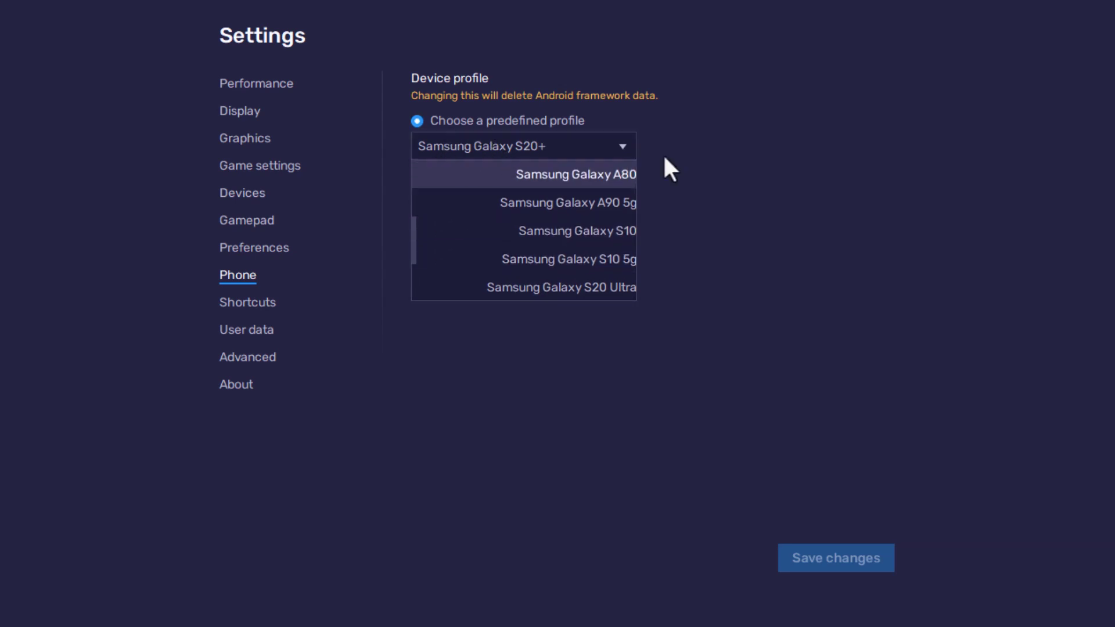
click(691, 197)
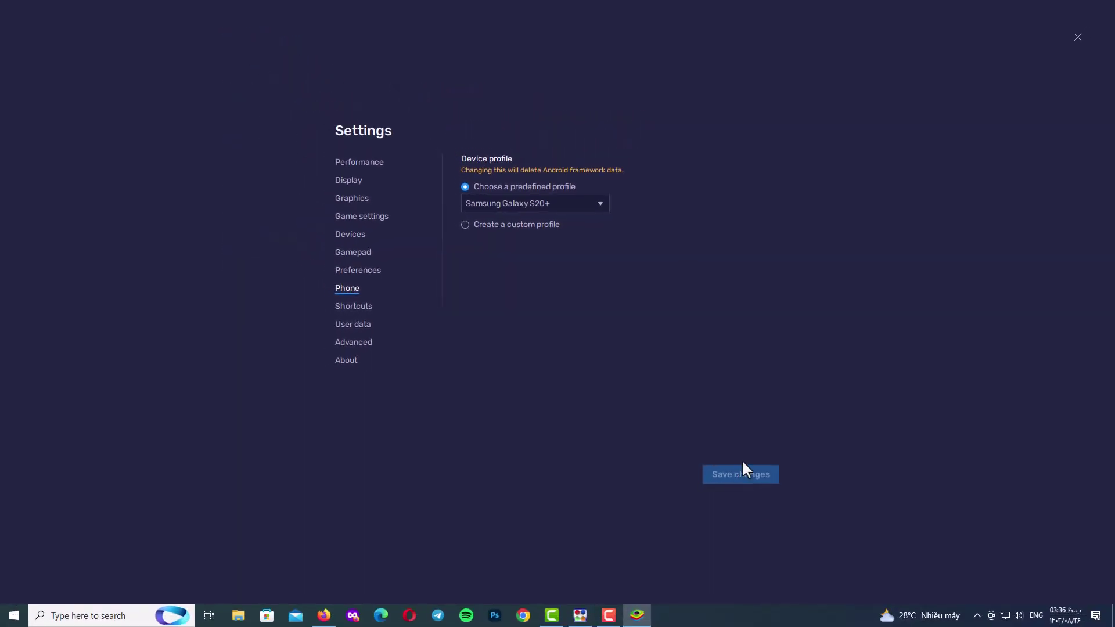
click(1078, 37)
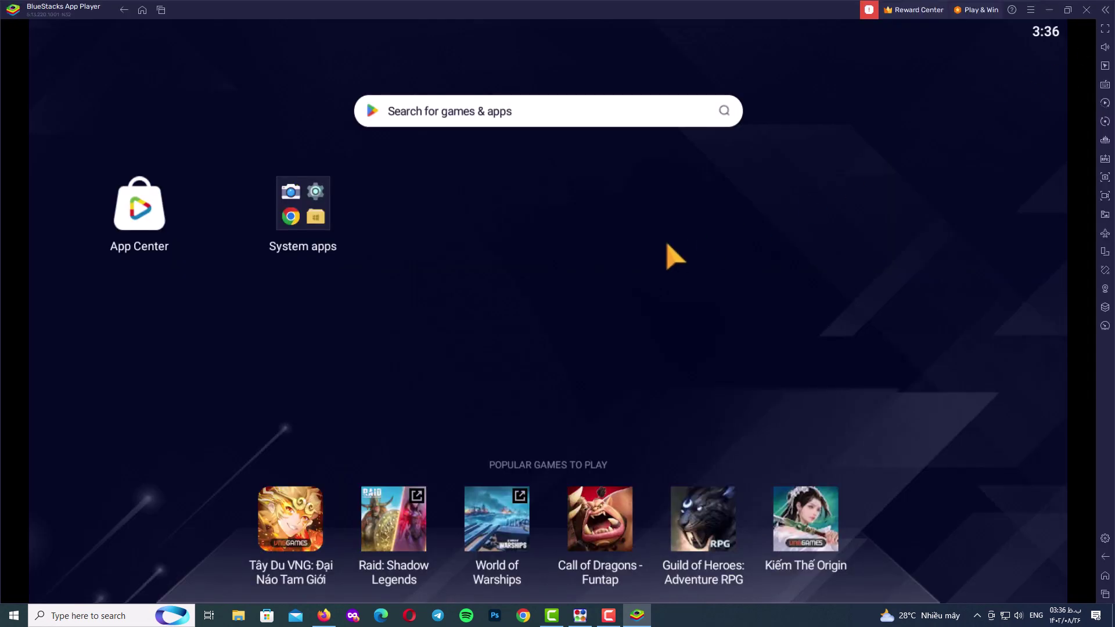
Install Apple Music_4.5.0_Apkpure from the APK File folder into BlueStacks.
click(1049, 10)
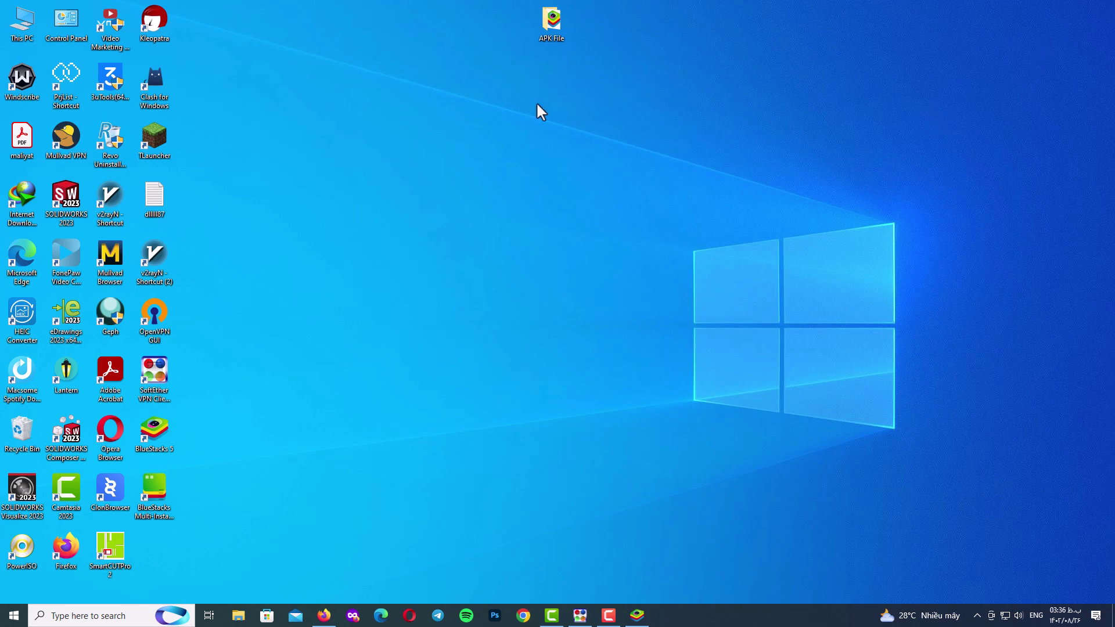
click(638, 619)
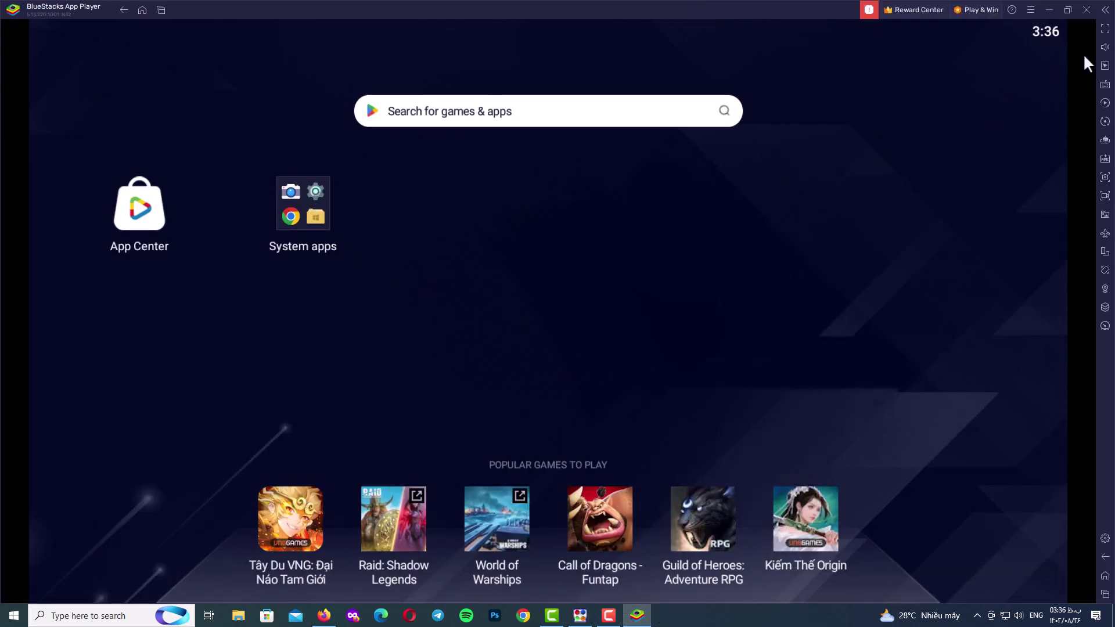
click(1049, 10)
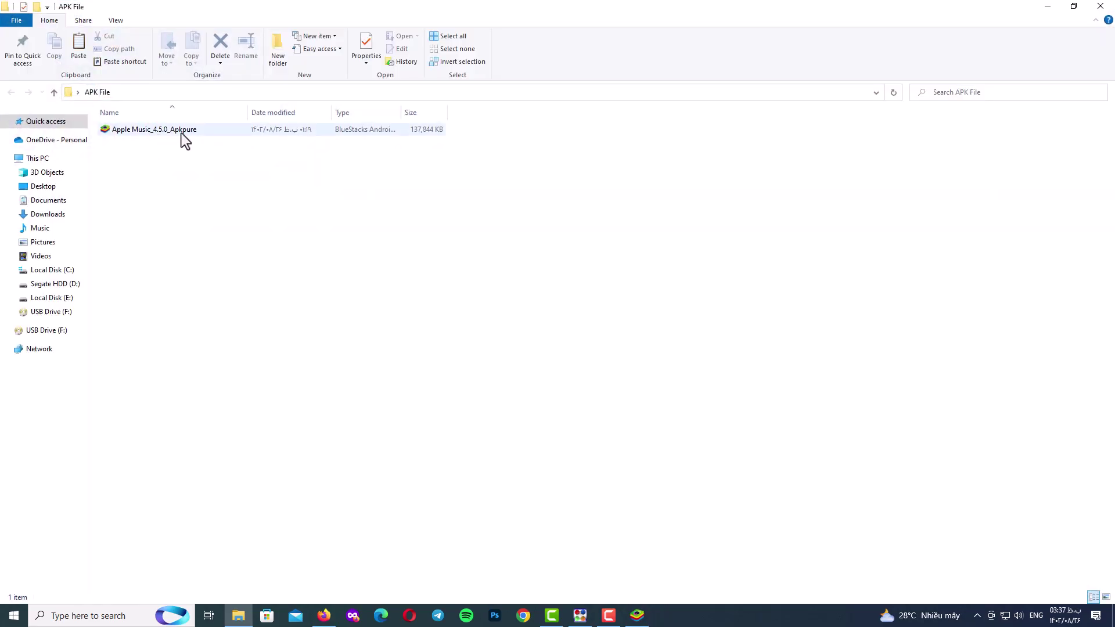
double_click(143, 131)
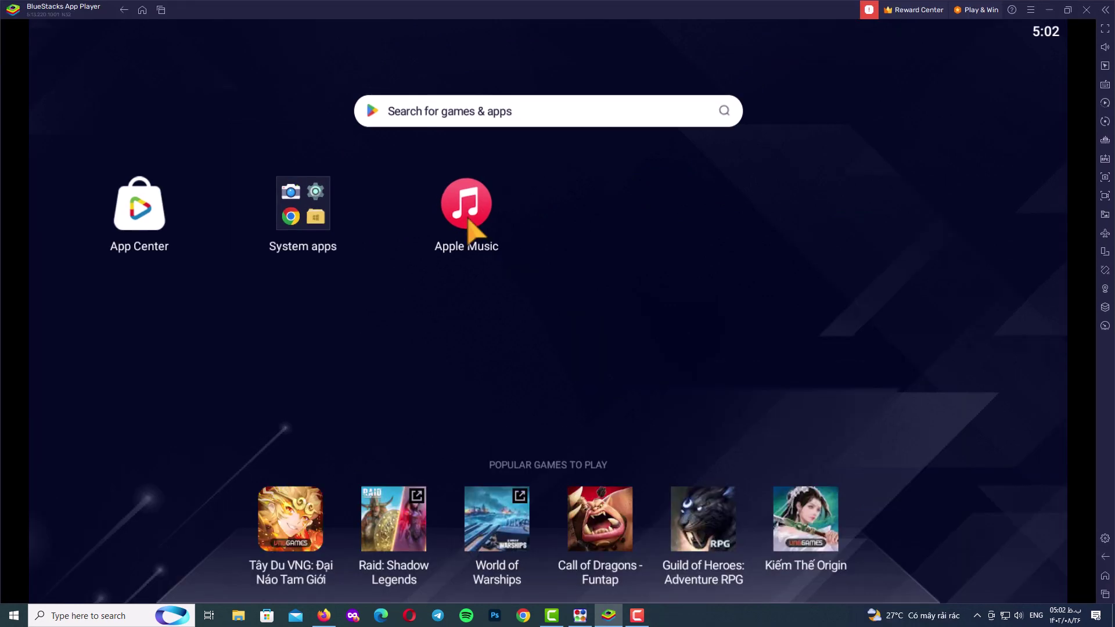
Launch Apple Music, page through the whole license agreement and agree to it.
click(468, 220)
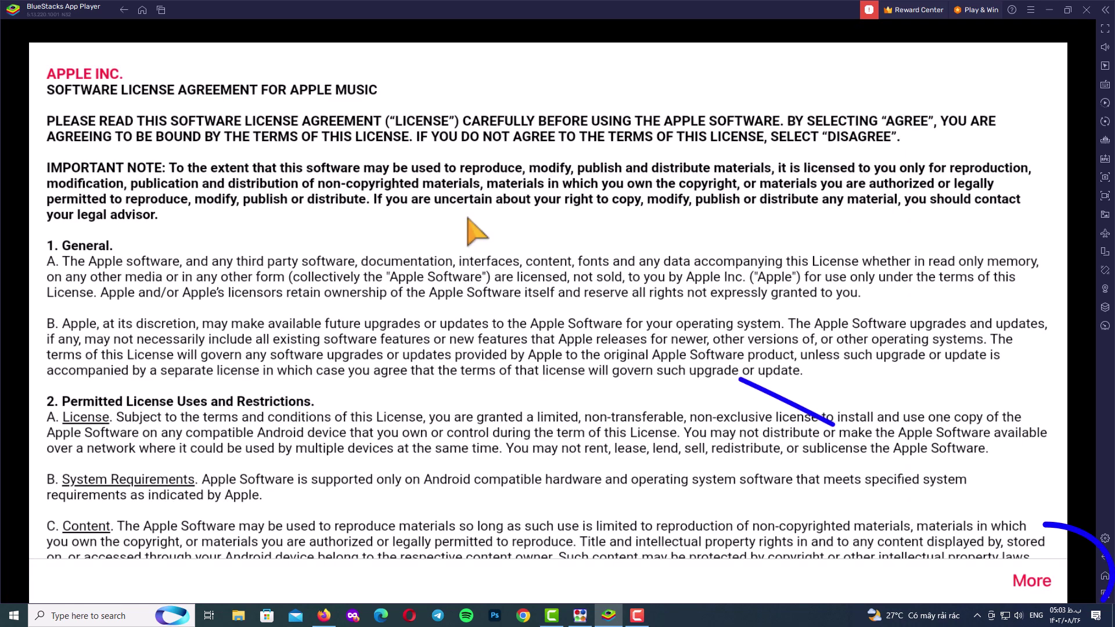
click(1032, 582)
click(1032, 583)
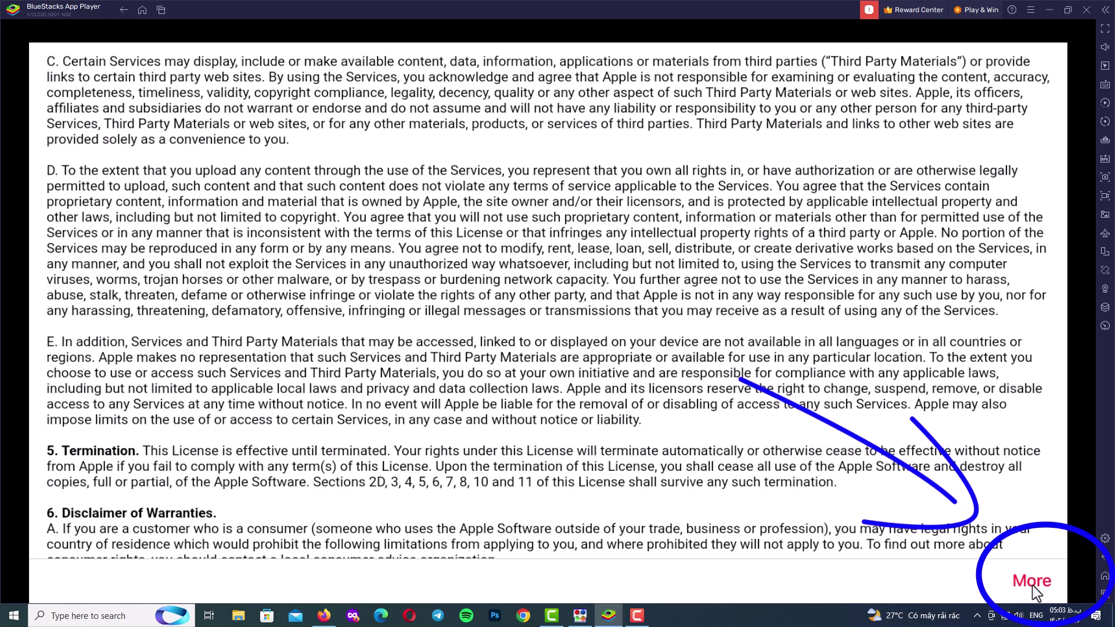
click(1033, 584)
click(1032, 584)
click(1032, 583)
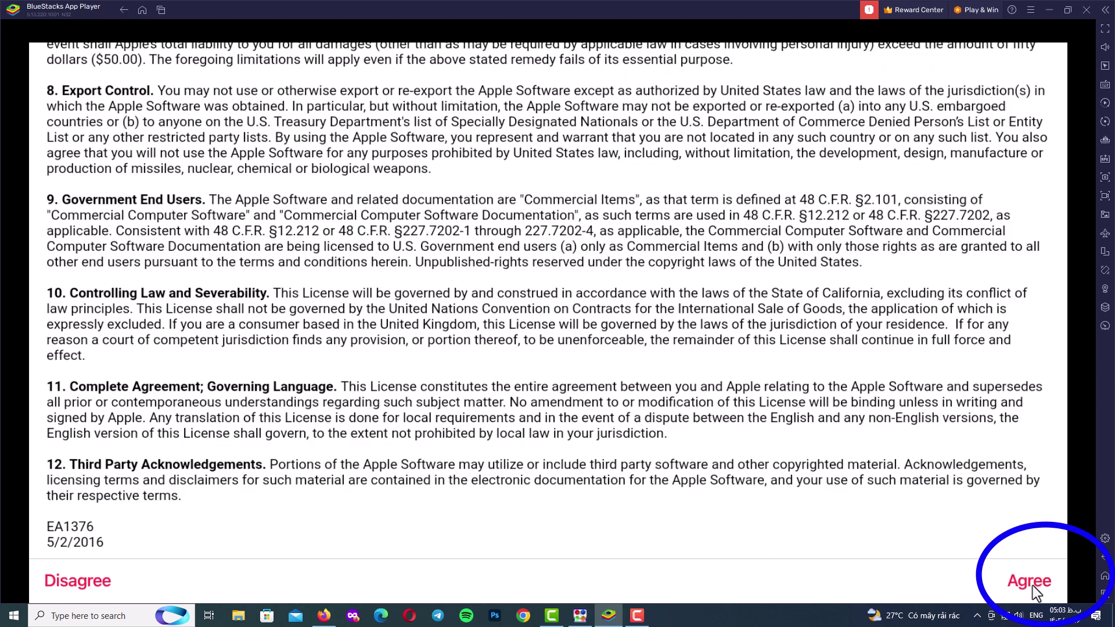
click(1032, 583)
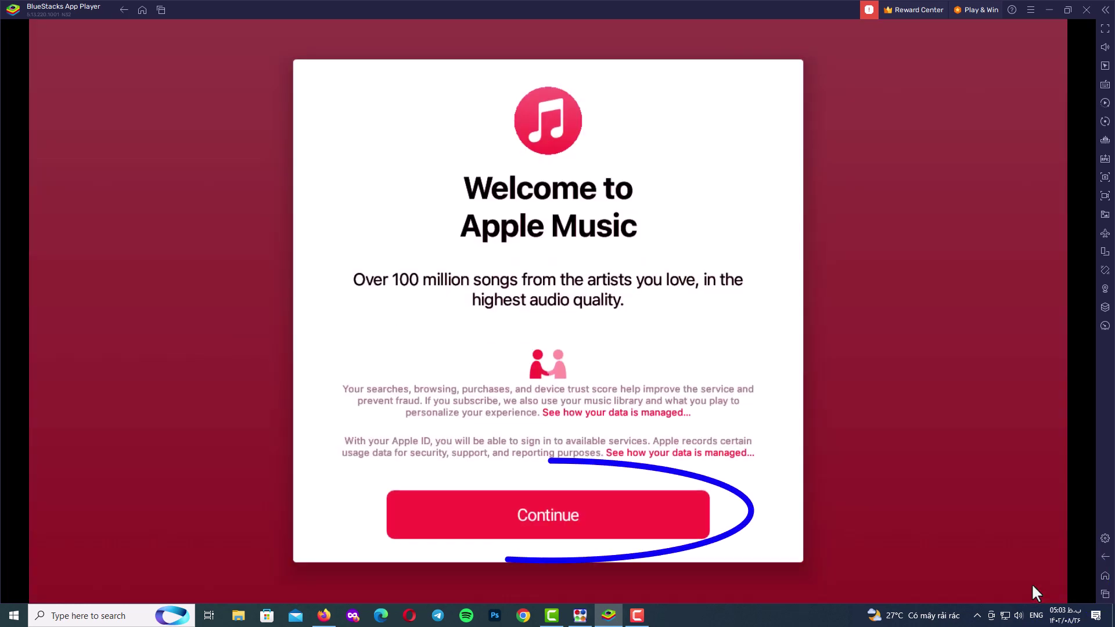
Continue past the welcome screen and start creating a new Apple ID from the sign-in form.
click(563, 518)
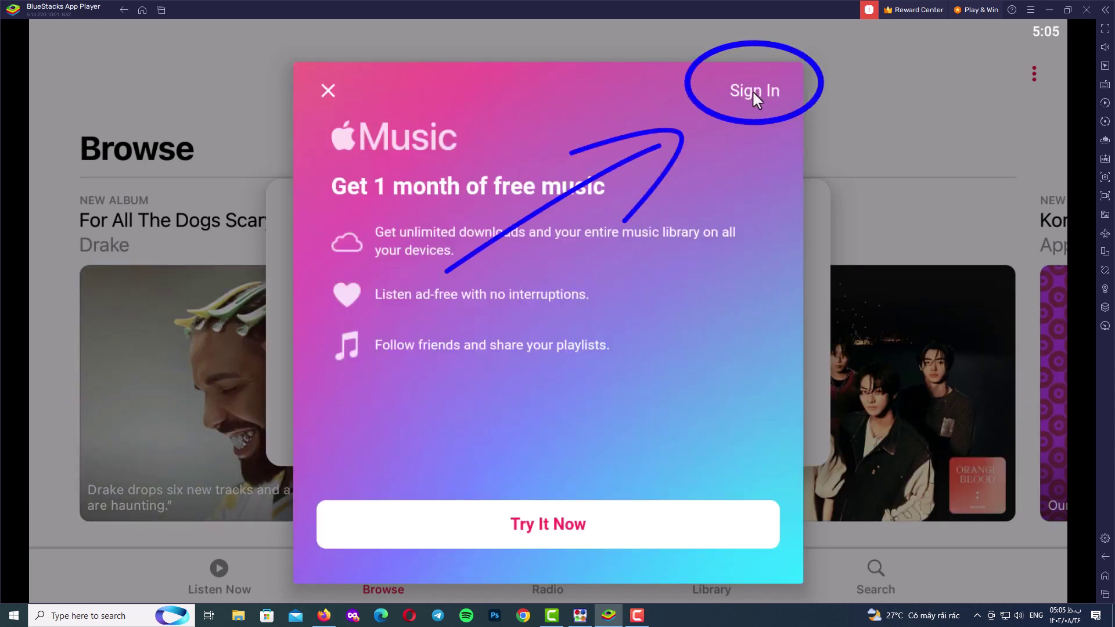
click(753, 93)
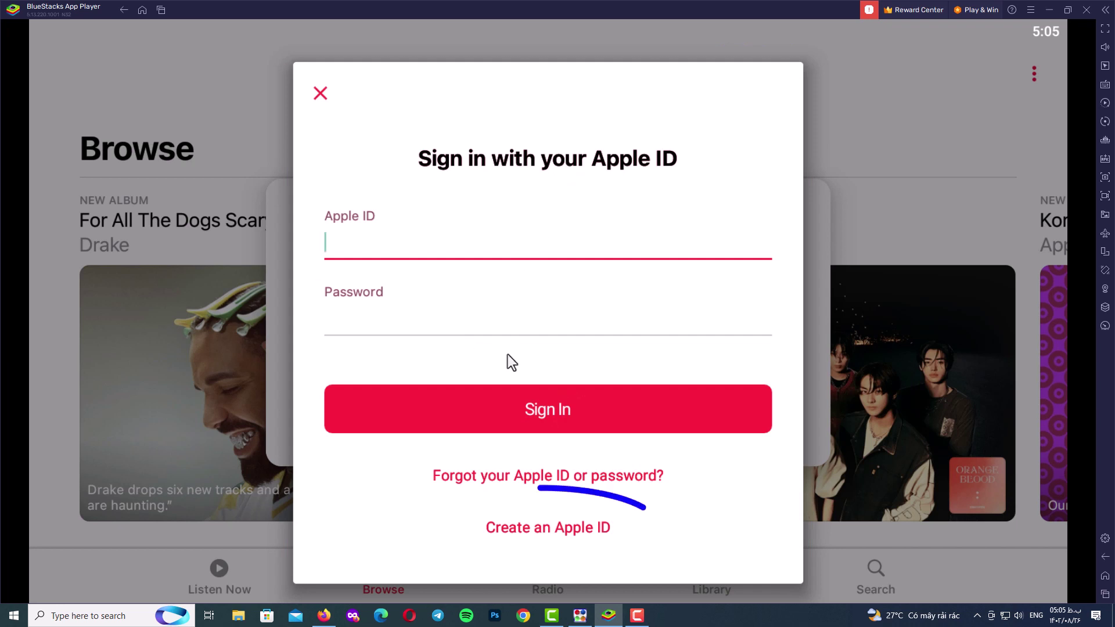
click(542, 527)
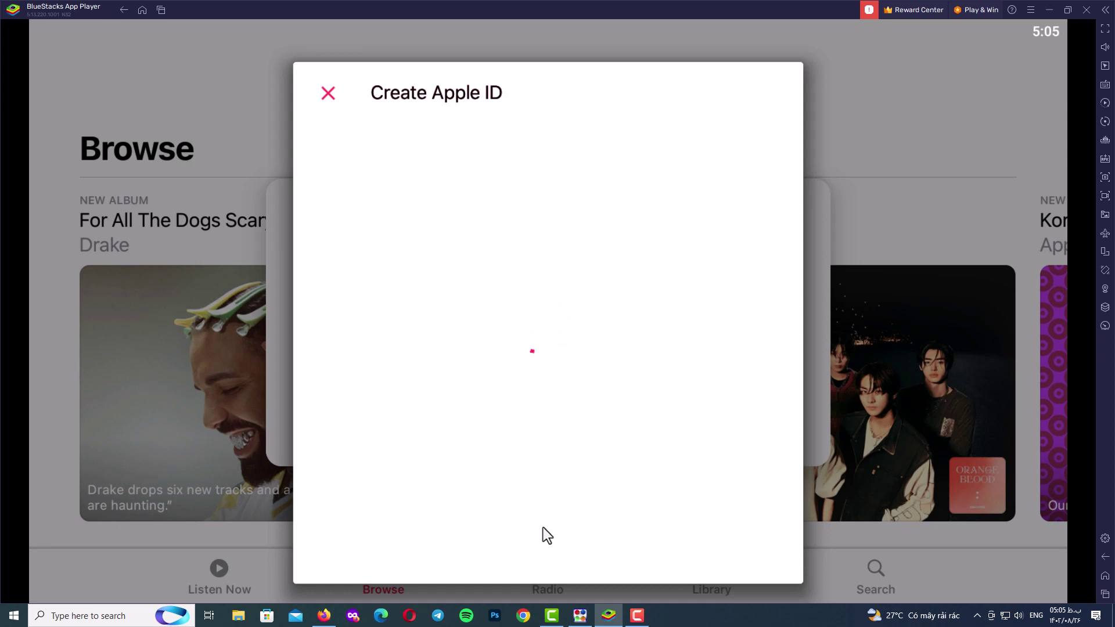
Enter the account e-mail and password, and start retyping the password in Verify.
click(361, 186)
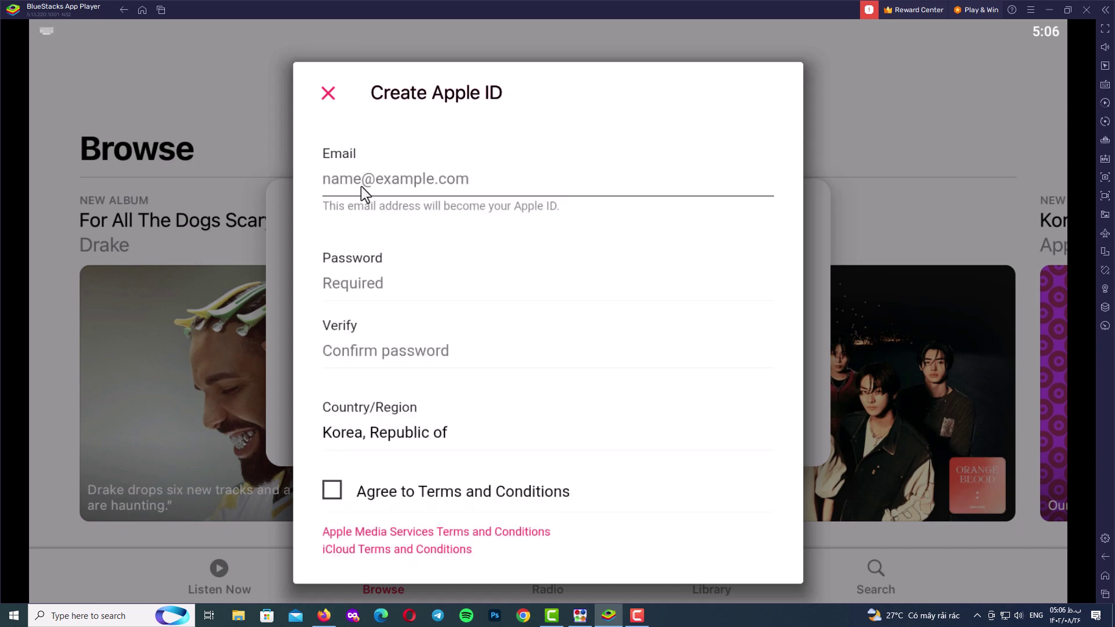
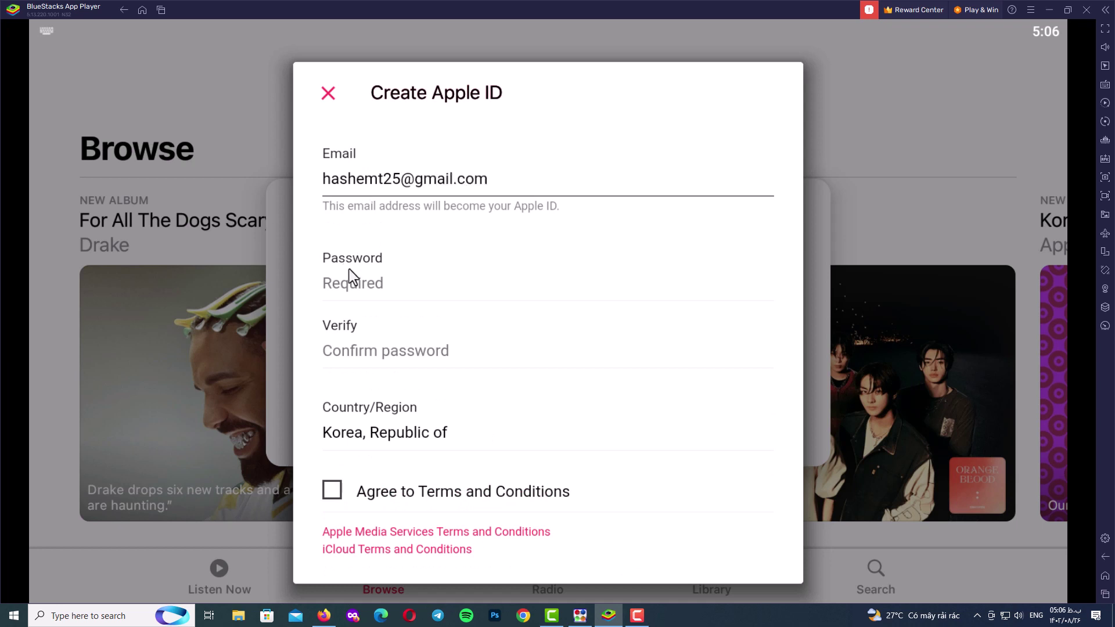
click(369, 286)
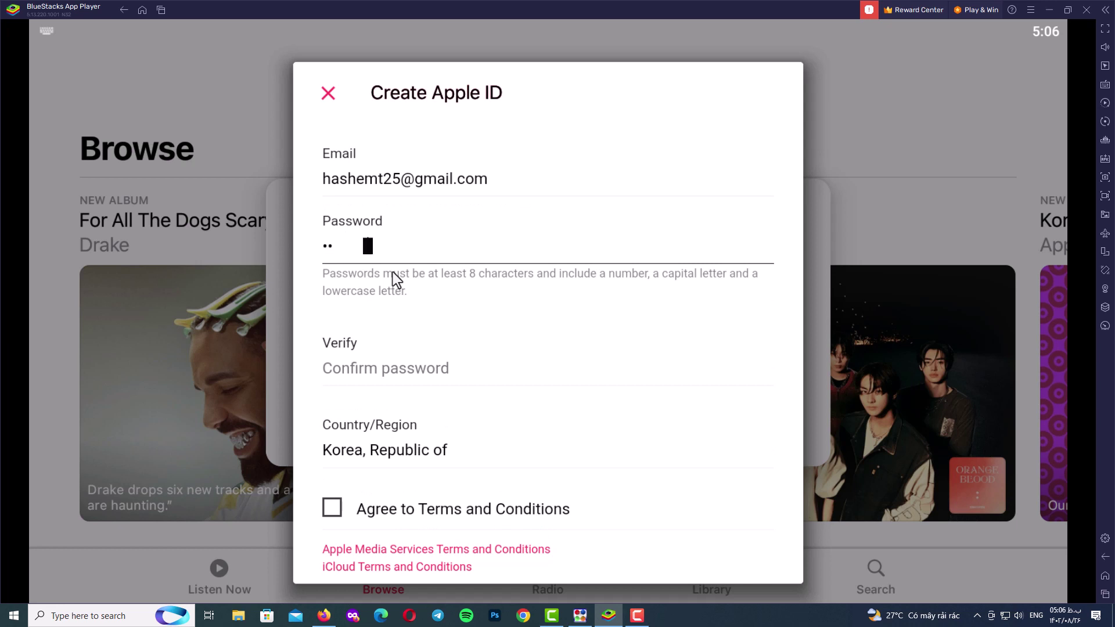
click(376, 369)
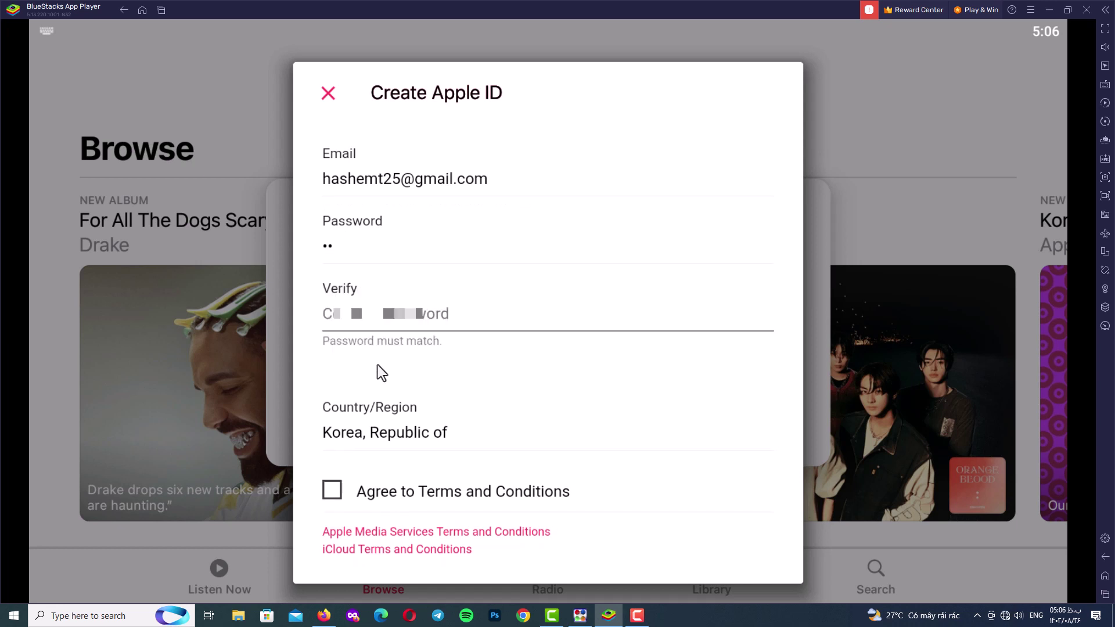
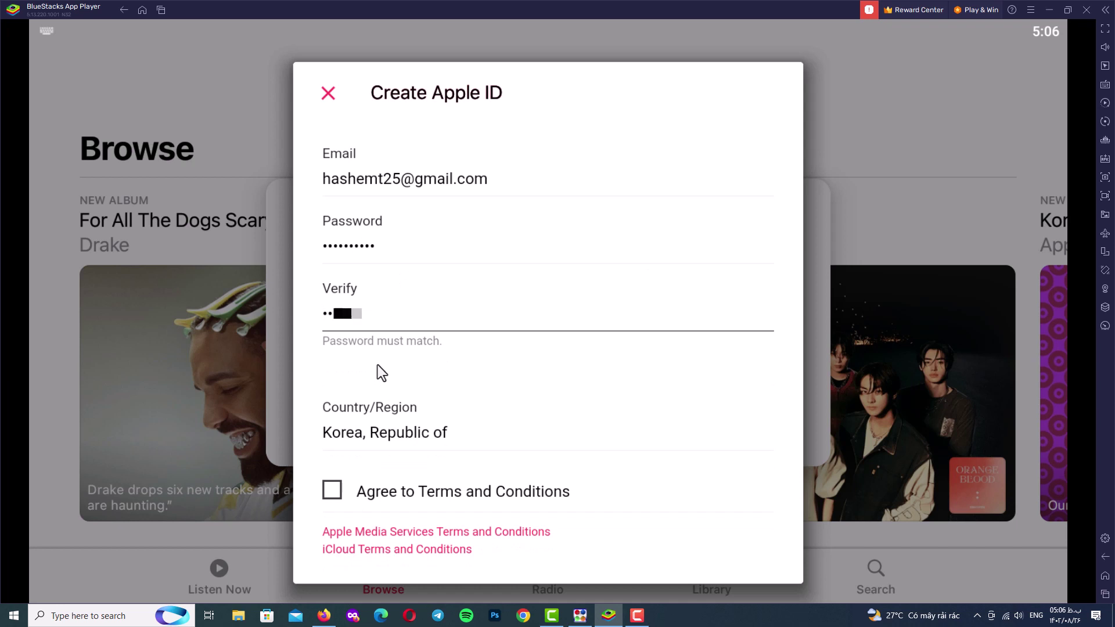
Set the Country/Region to United States.
click(471, 435)
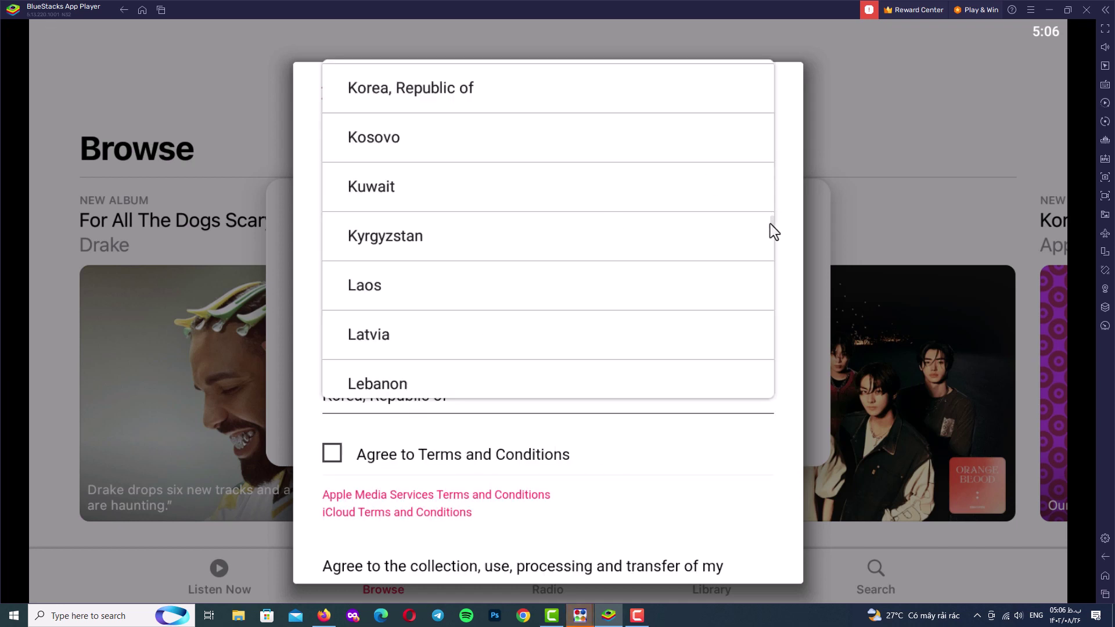
drag(770, 224, 773, 148)
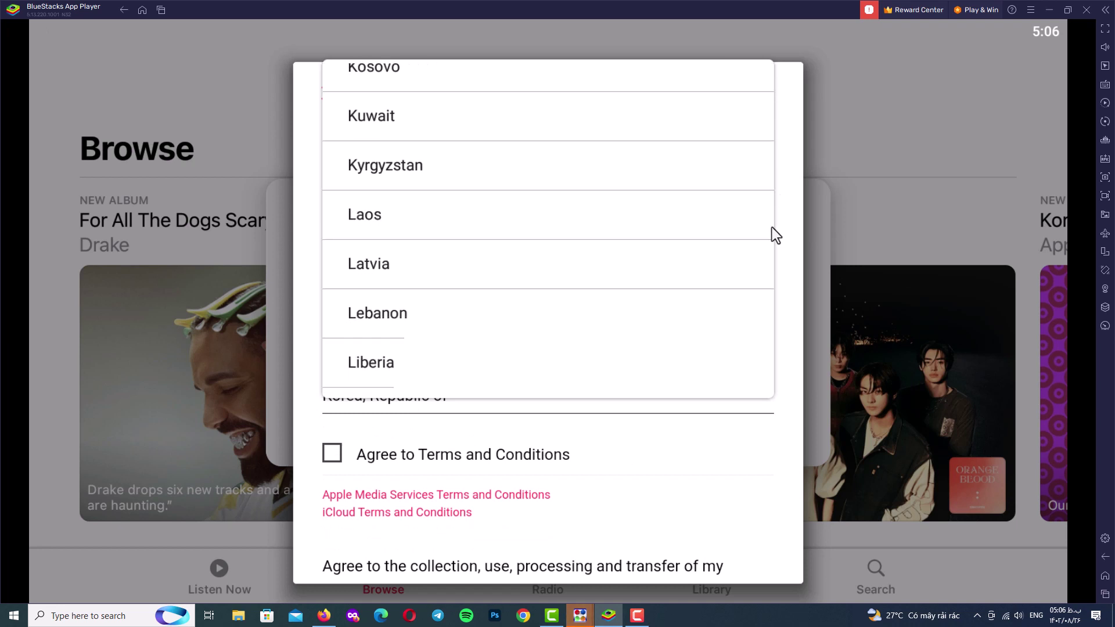
drag(772, 227, 765, 111)
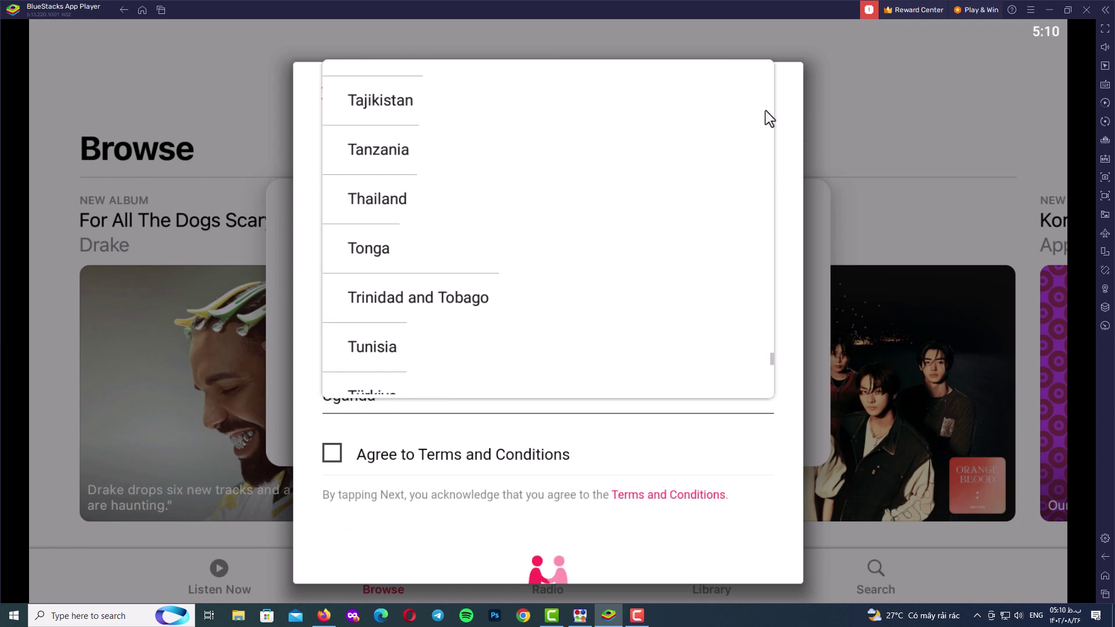
scroll(778, 278, down, 8)
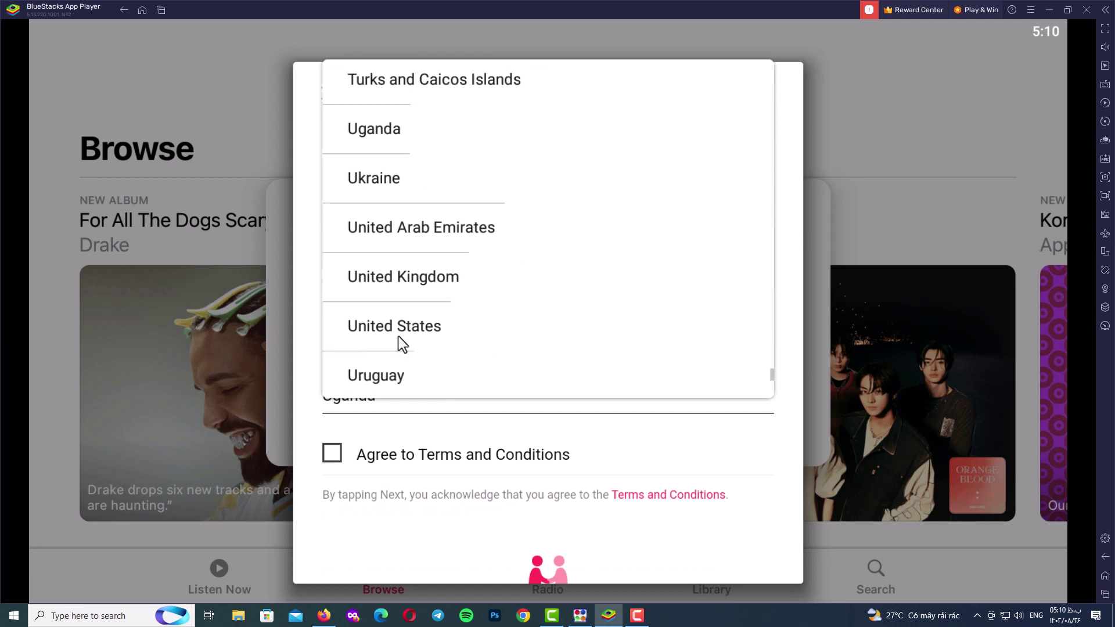
click(401, 339)
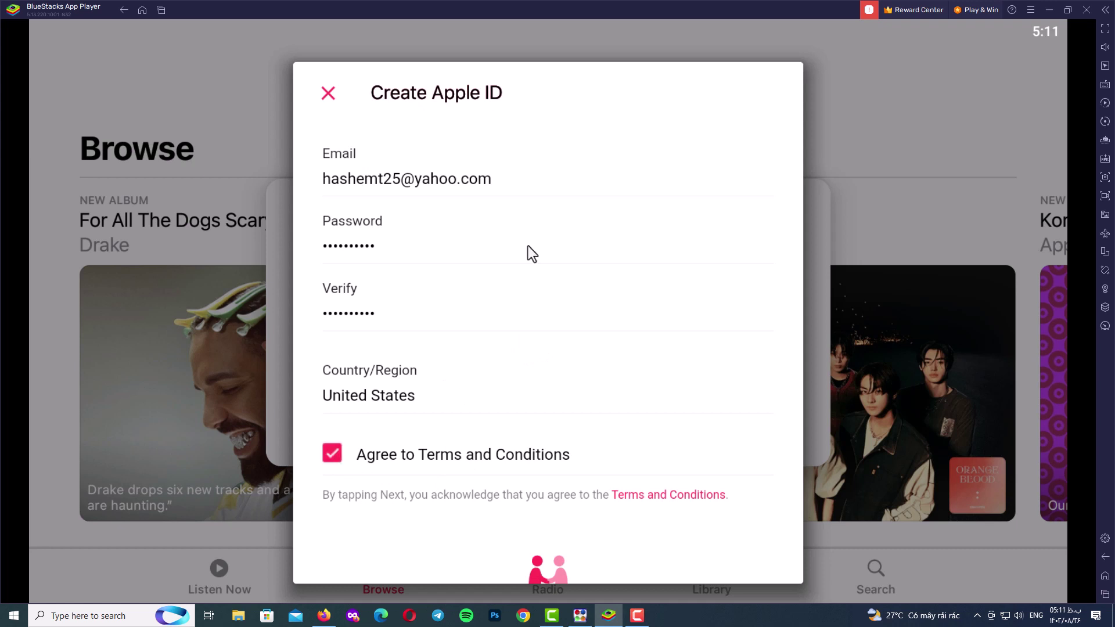
Change the email address domain to gmail.
click(416, 183)
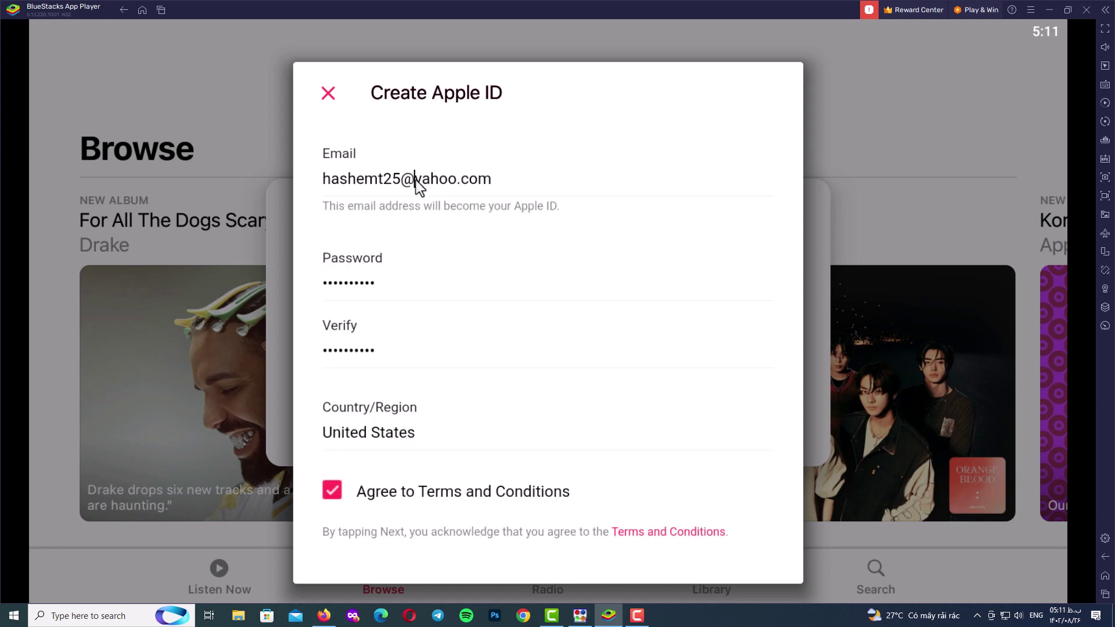
click(455, 179)
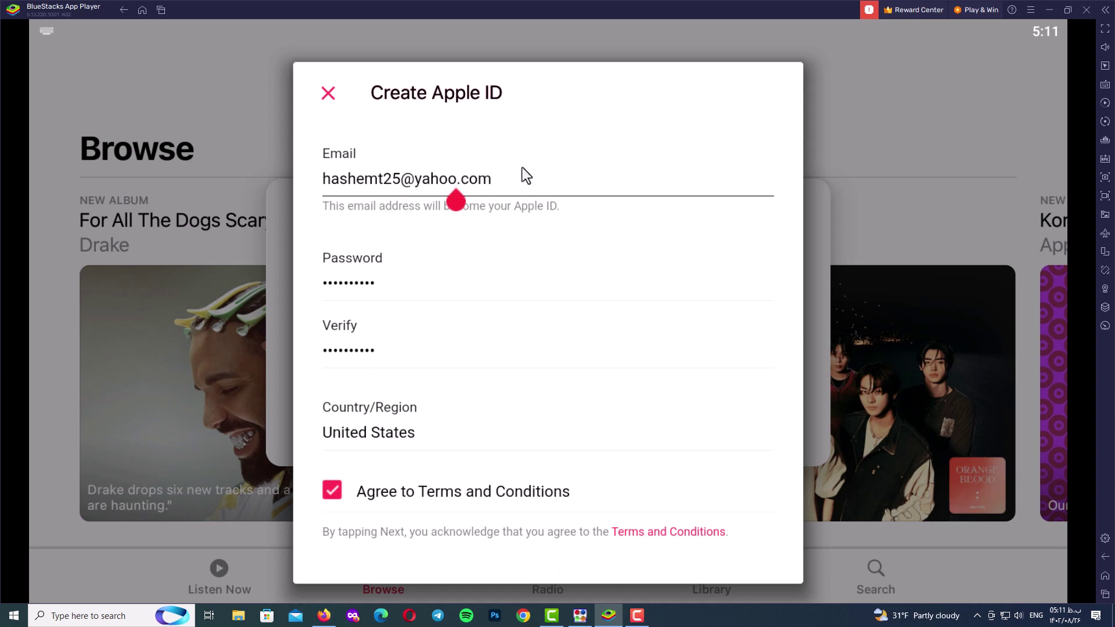
key(BackSpace)
key(BackSpace)
key(BackSpace)
key(BackSpace)
key(BackSpace)
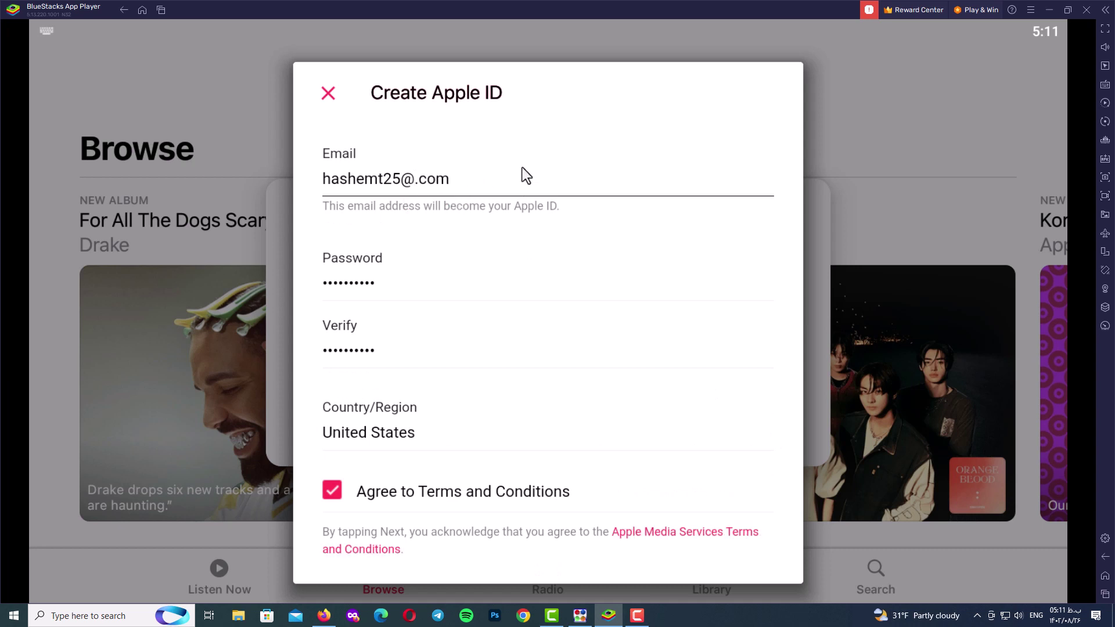
text(gmail)
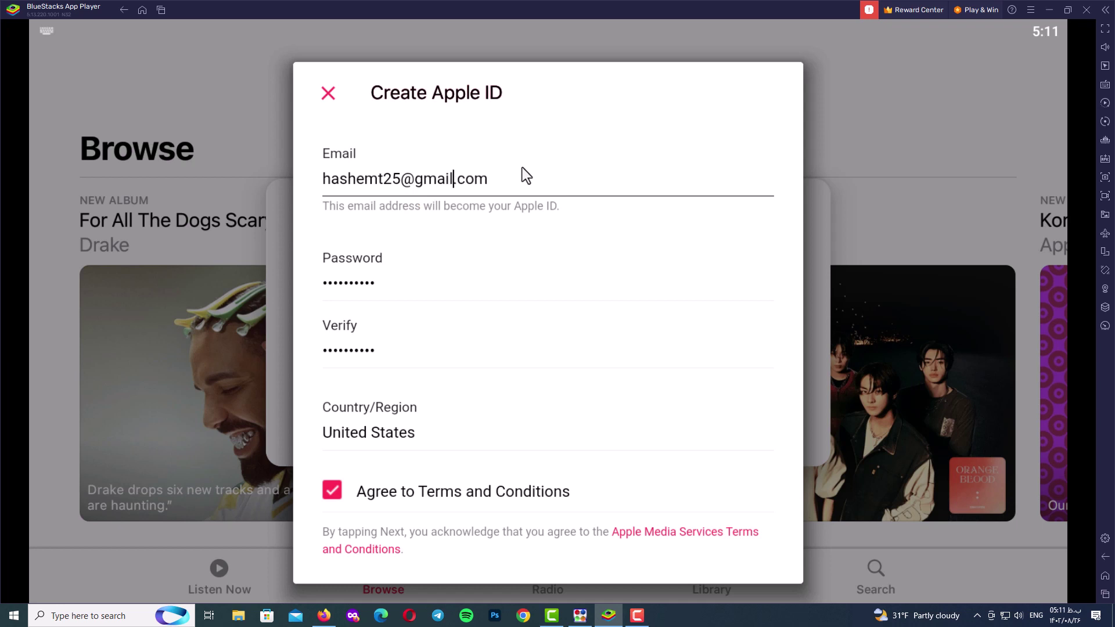
click(798, 399)
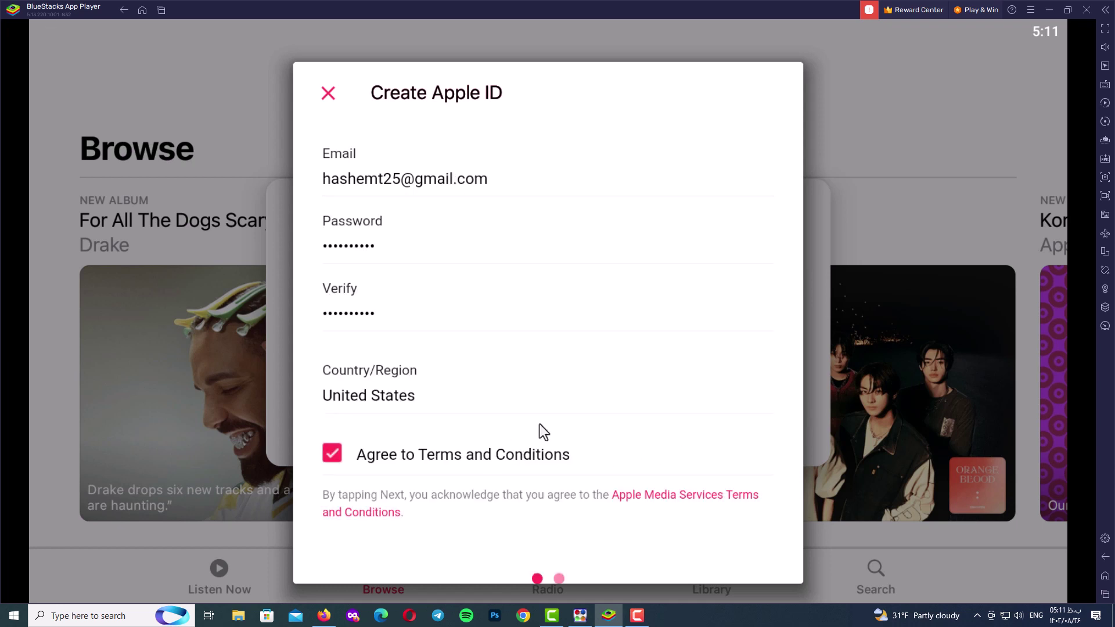
Review the form and submit the first page of account details.
scroll(740, 395, up, 1)
scroll(731, 401, down, 2)
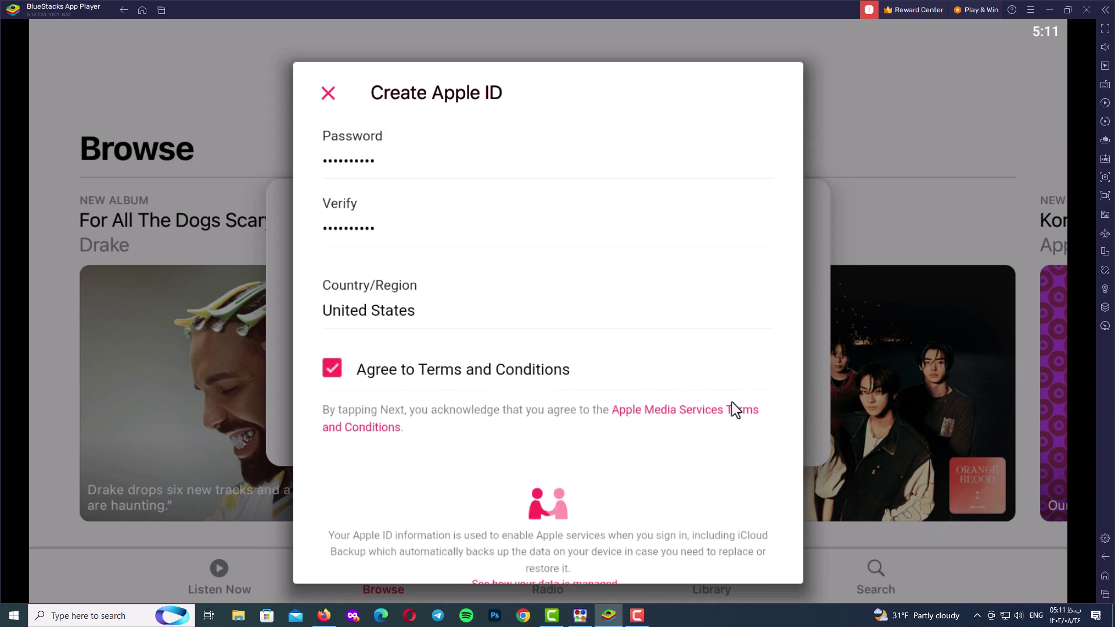
scroll(733, 412, up, 2)
scroll(737, 442, up, 2)
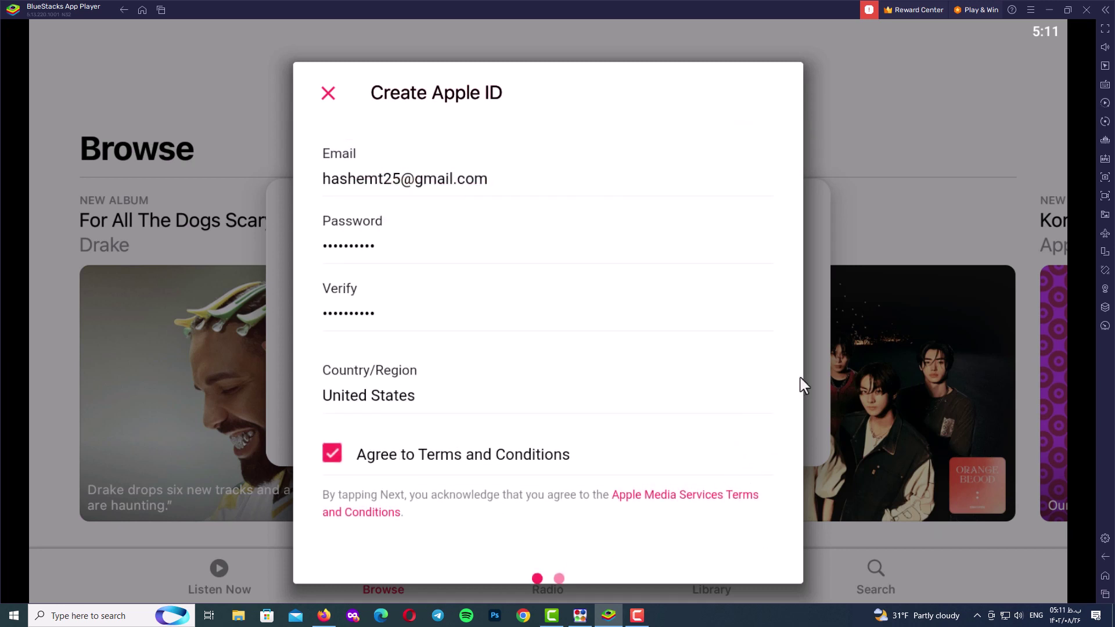
scroll(796, 418, up, 2)
scroll(796, 453, up, 2)
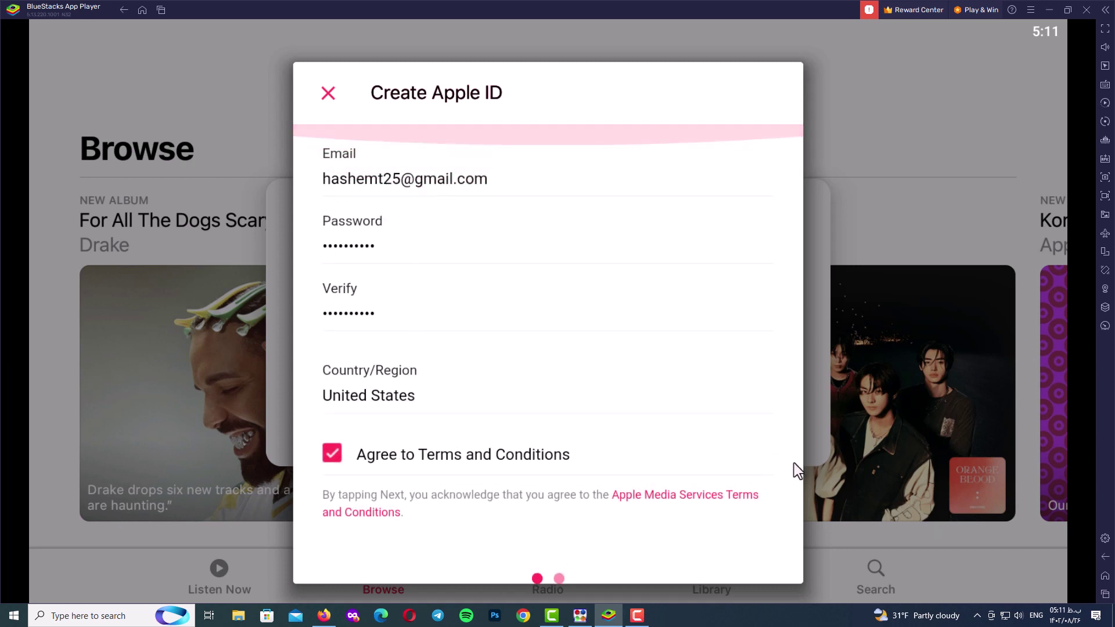
scroll(720, 543, down, 3)
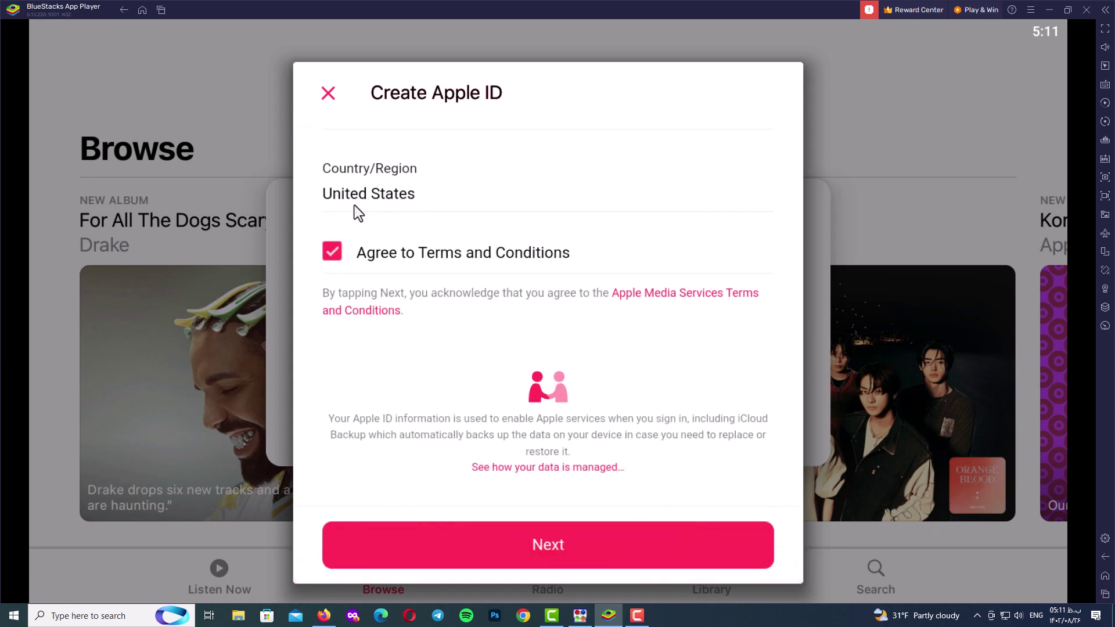
click(558, 550)
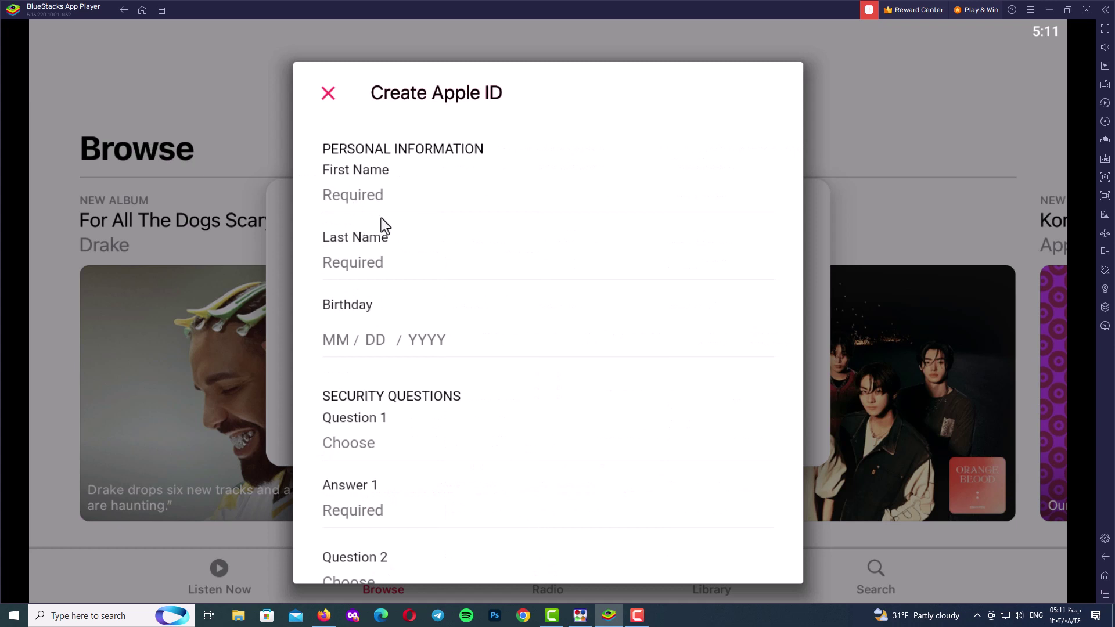
Enter the first name, last name and birthday, then scroll down to the security questions.
click(369, 207)
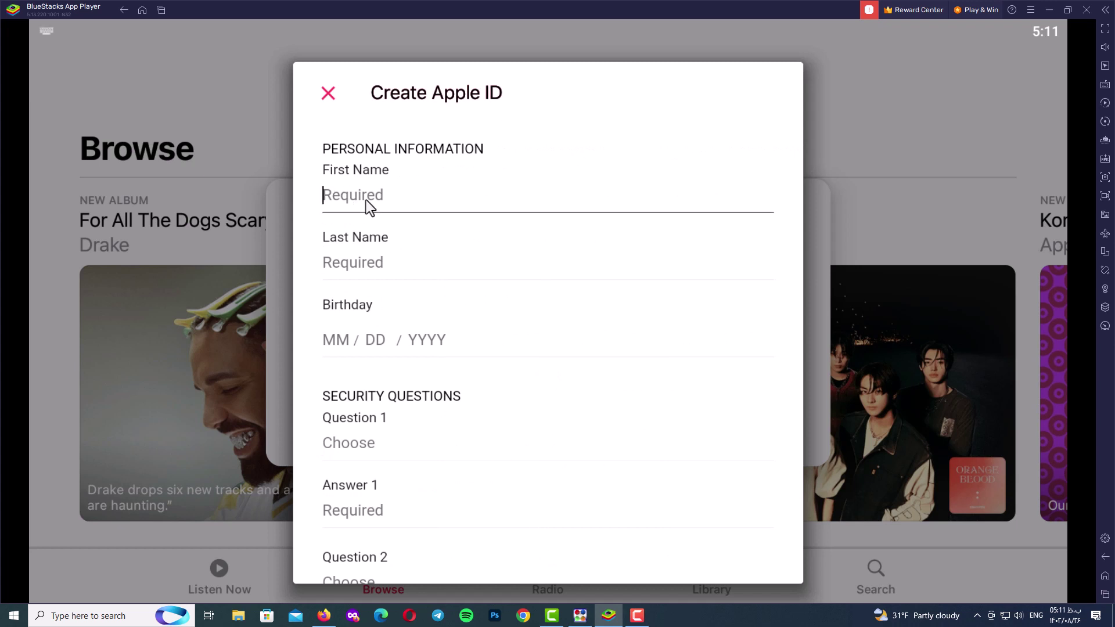
key(Tab)
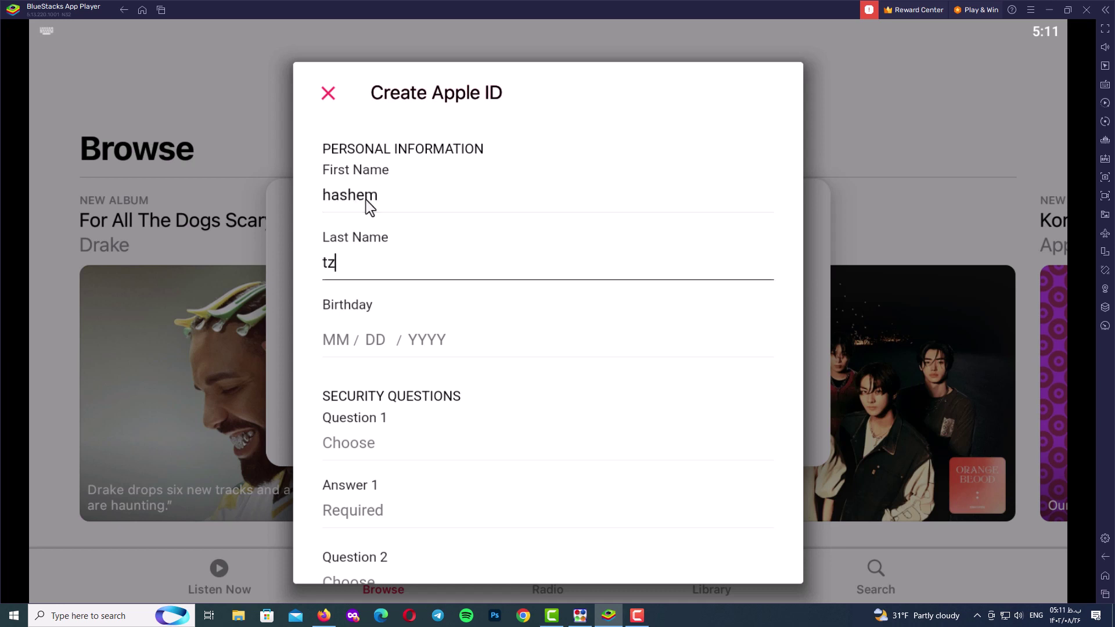
click(341, 342)
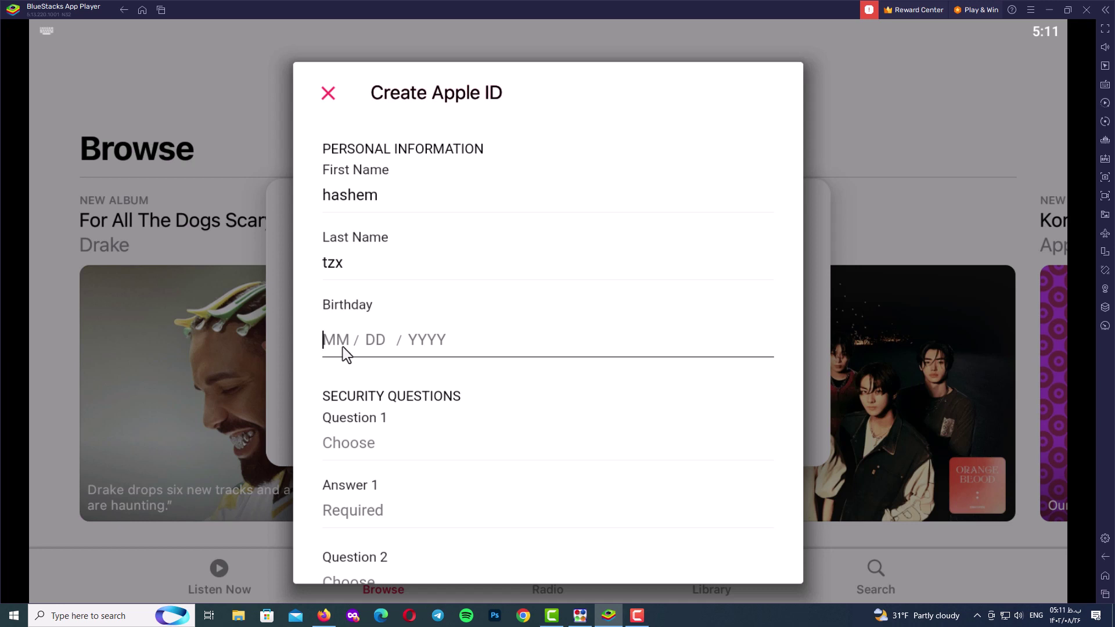
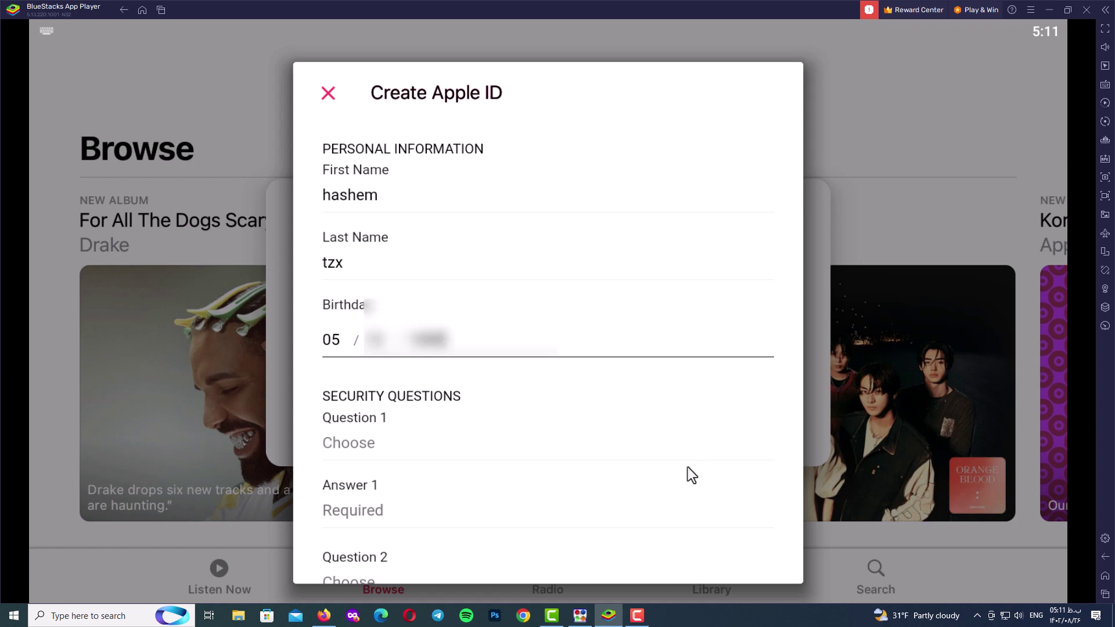
drag(691, 475, 711, 238)
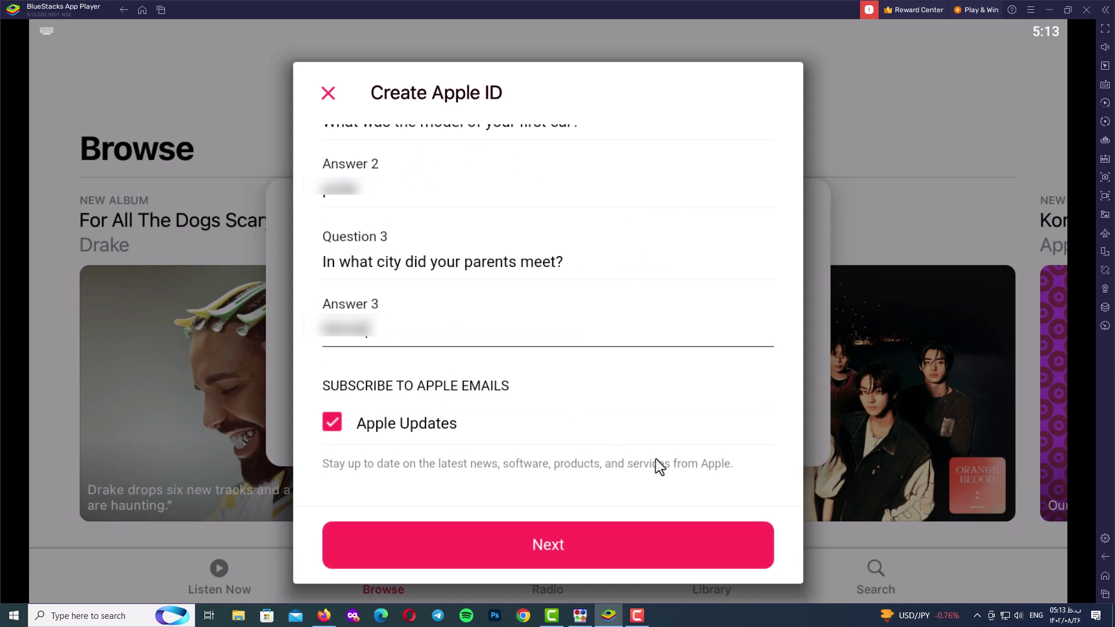
Submit the personal details and security answers, then look over the payment page.
click(550, 544)
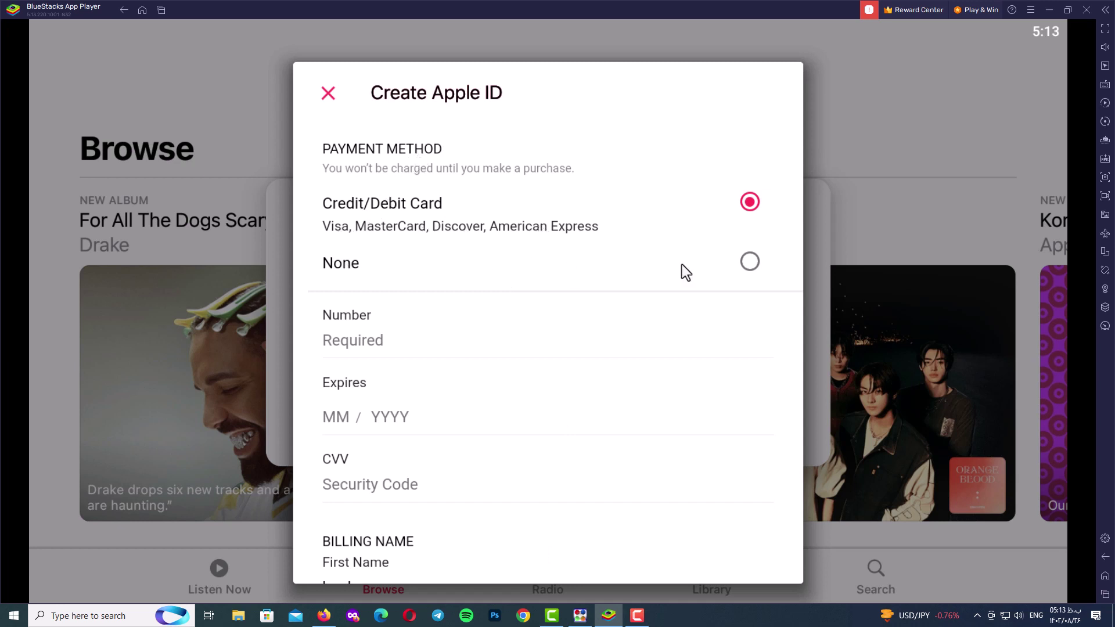
drag(518, 298, 530, 122)
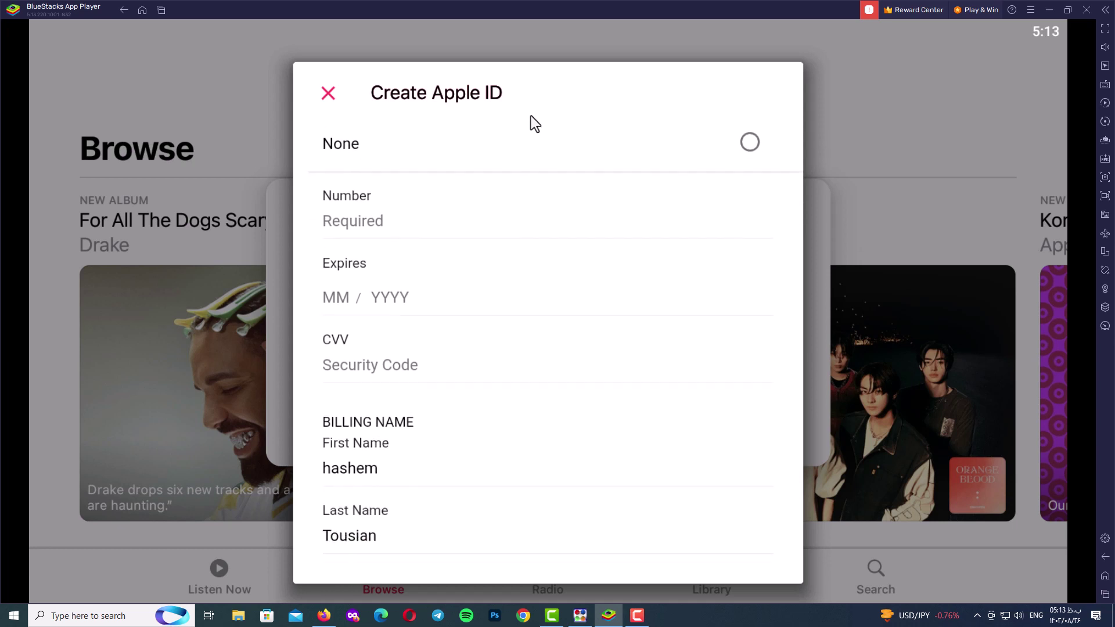
drag(519, 295, 538, 190)
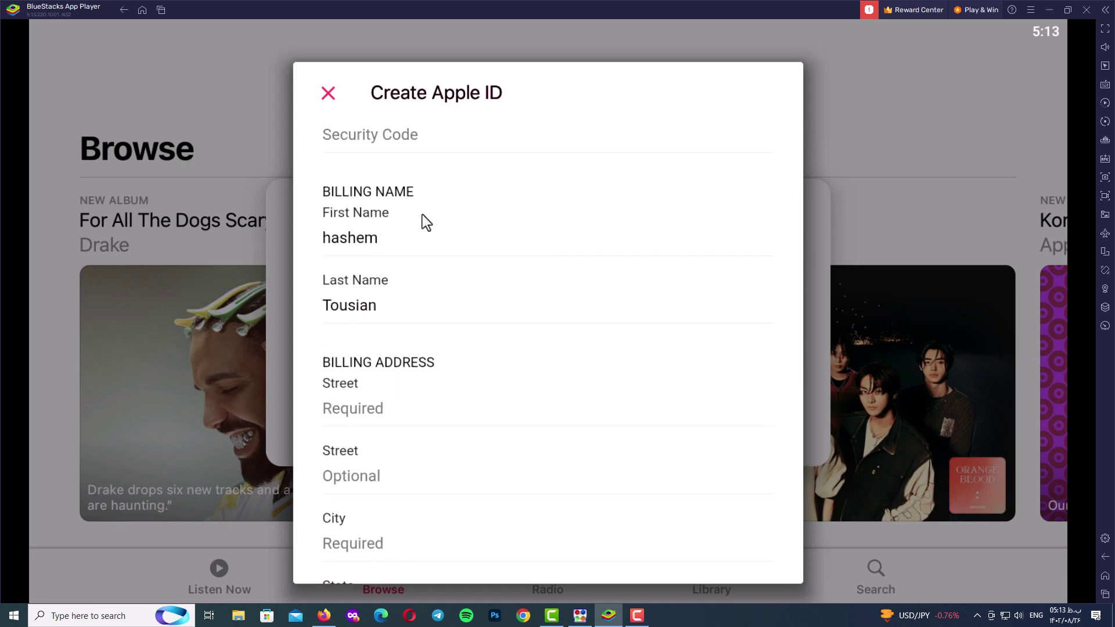
drag(531, 418, 560, 221)
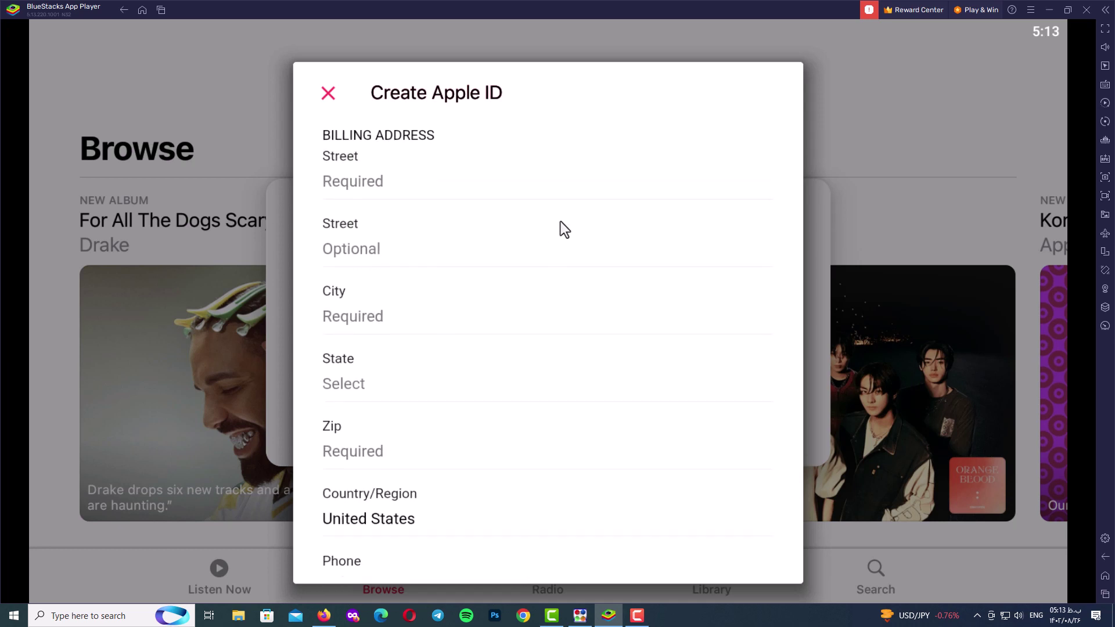
scroll(545, 333, down, 3)
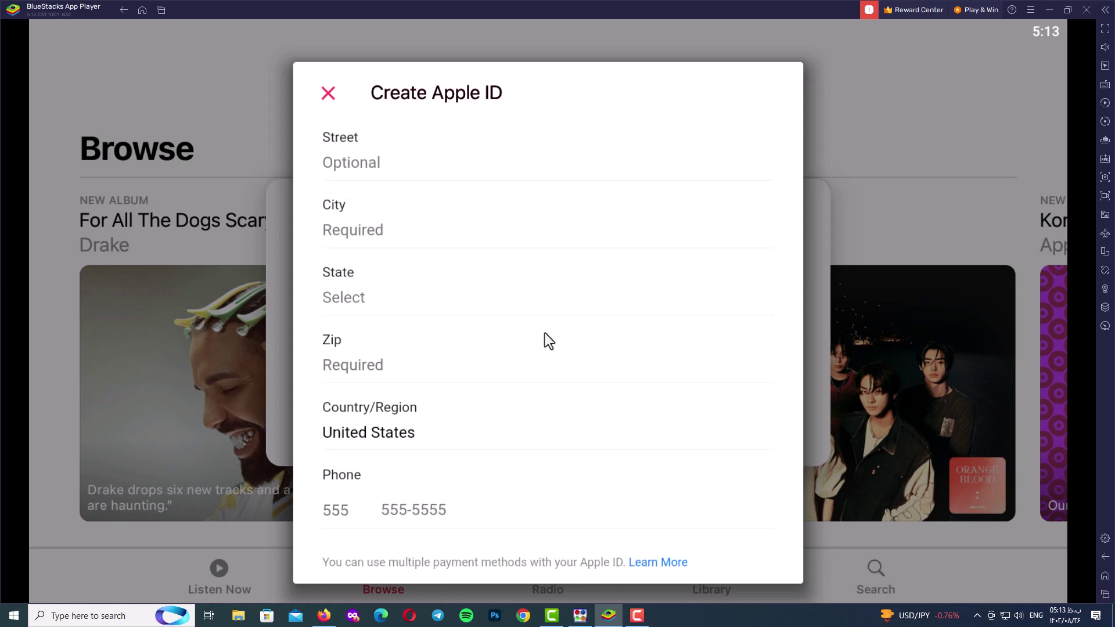
scroll(560, 426, up, 8)
scroll(633, 542, up, 5)
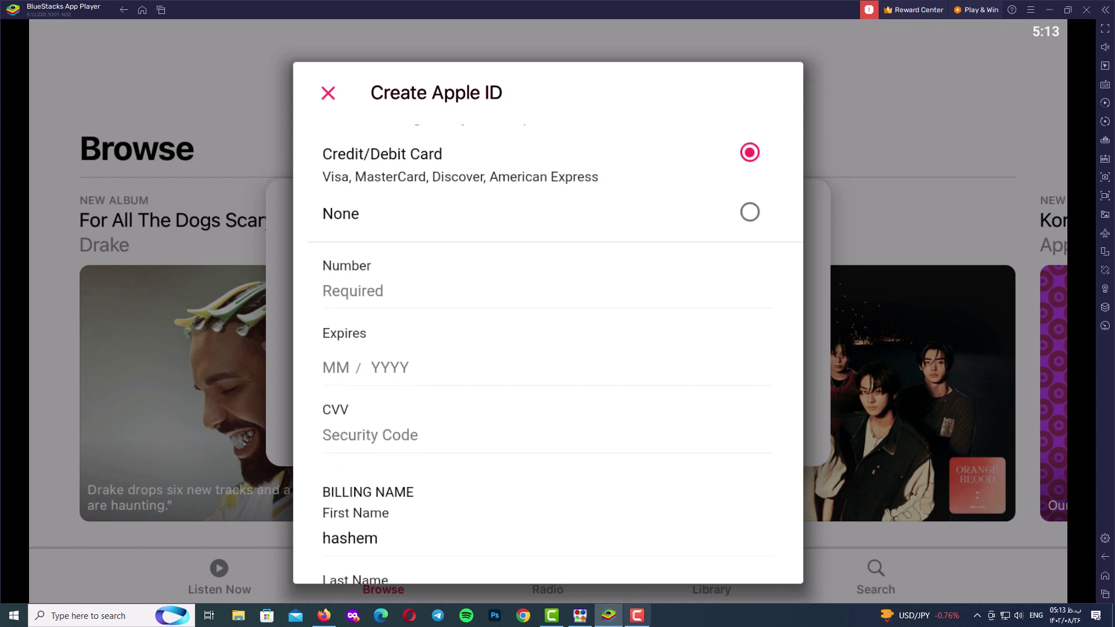
Select None as the payment method and enter the phone number.
click(749, 213)
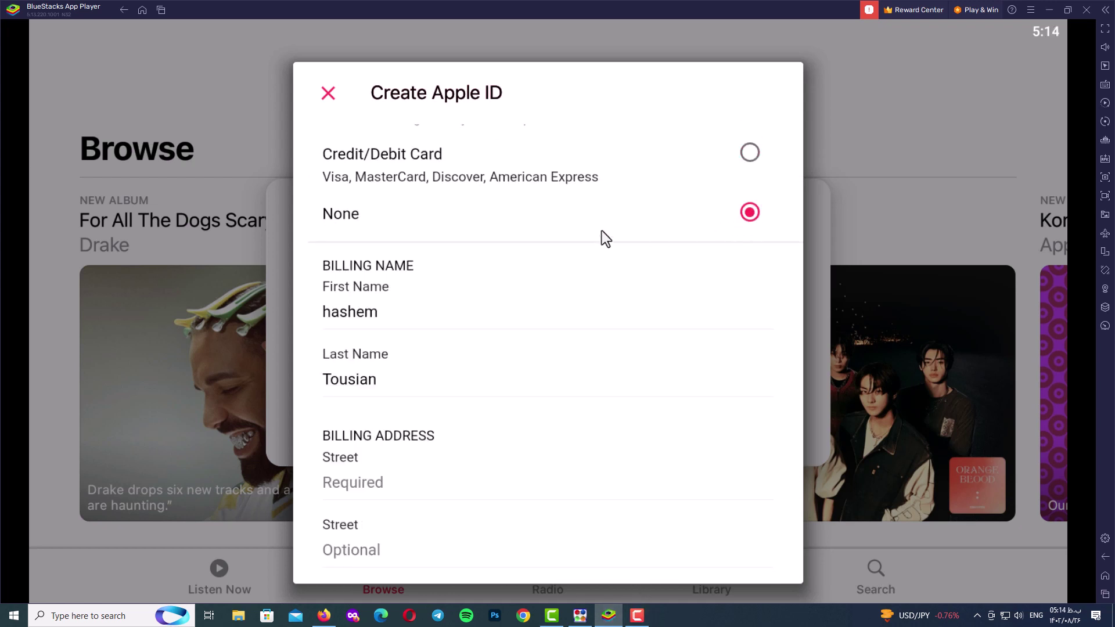
scroll(592, 174, down, 2)
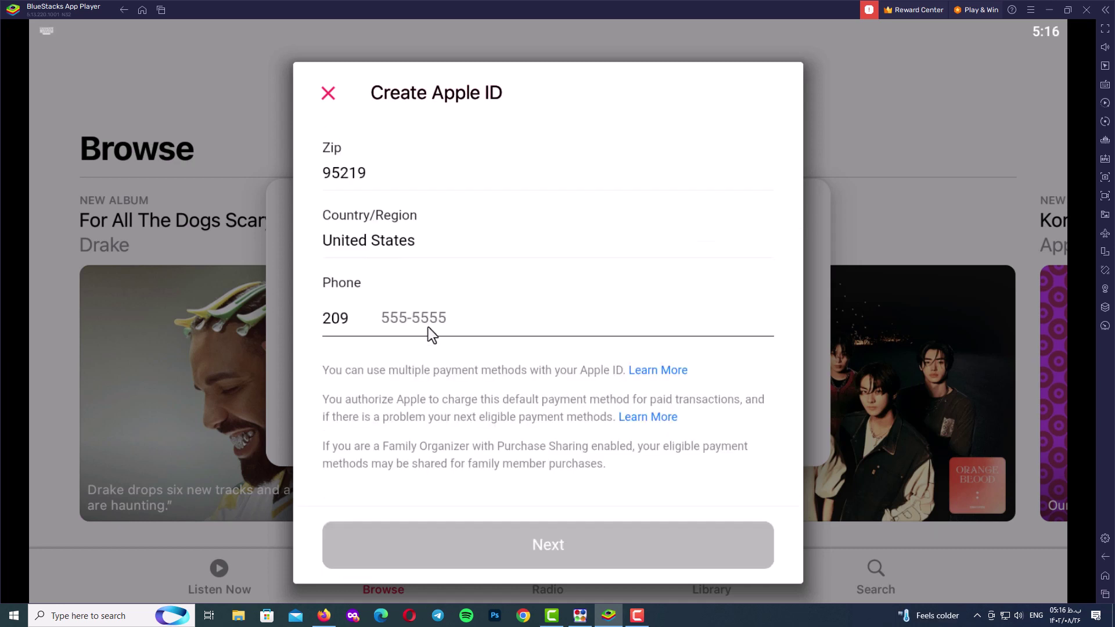
text(483-7555)
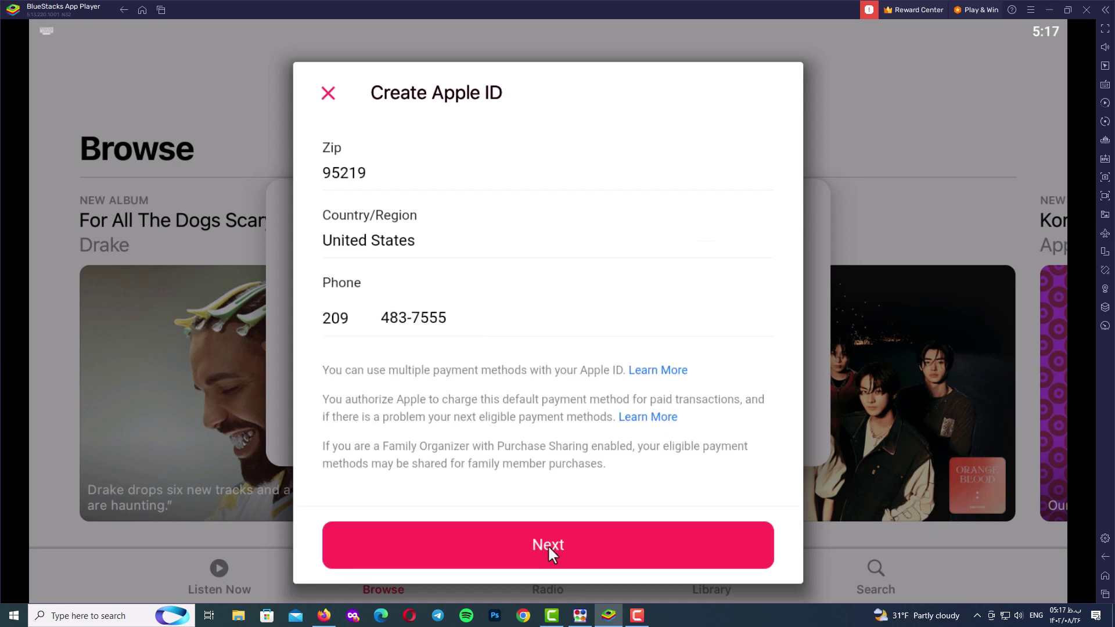
Submit the billing details to reach Email Verification, then switch to Gmail in Firefox.
click(548, 545)
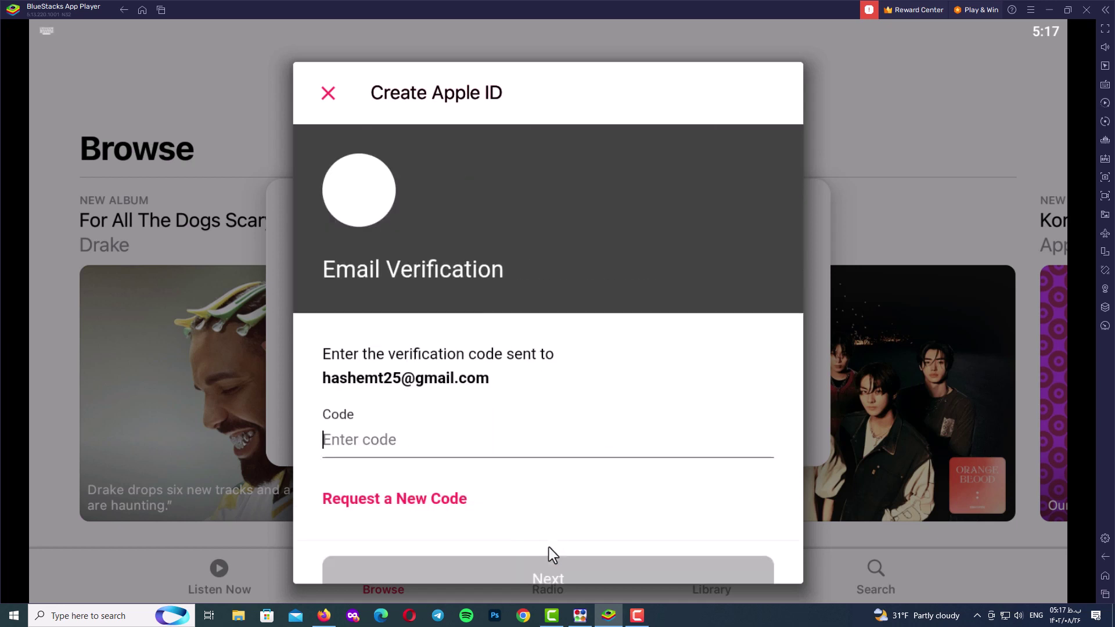
scroll(625, 290, down, 2)
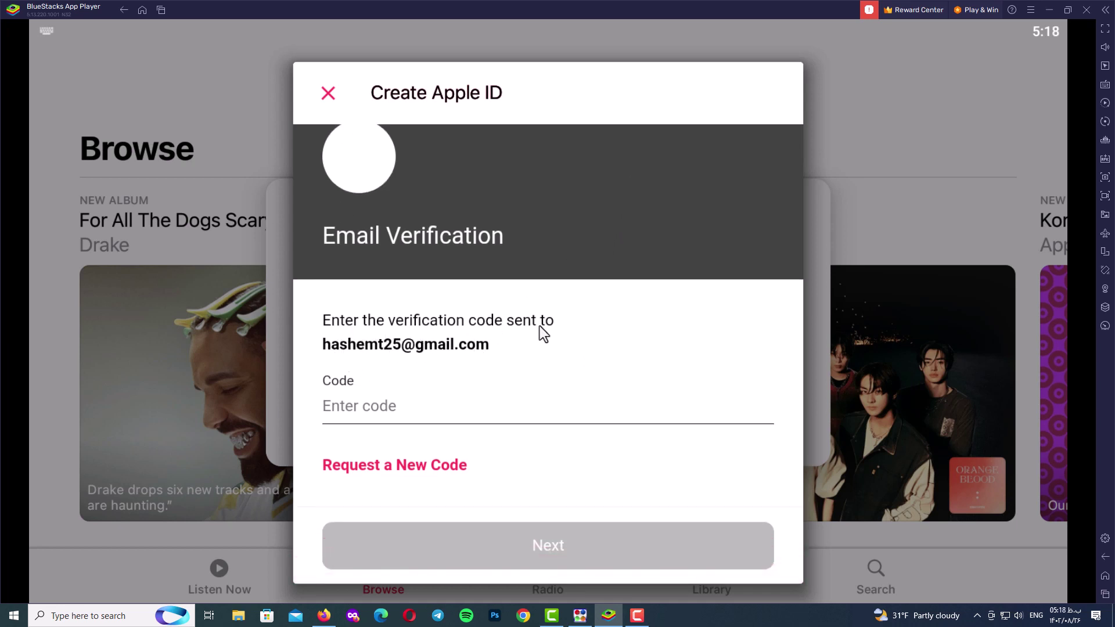
click(323, 616)
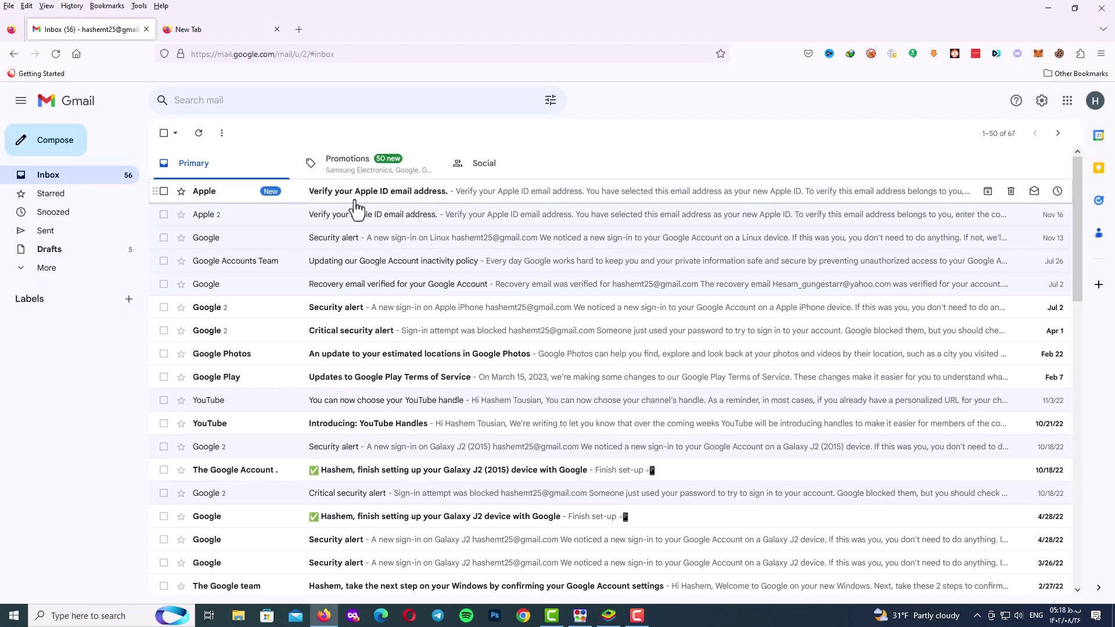
Search 'what day is today' in a new tab, then return to the Gmail tab.
click(208, 36)
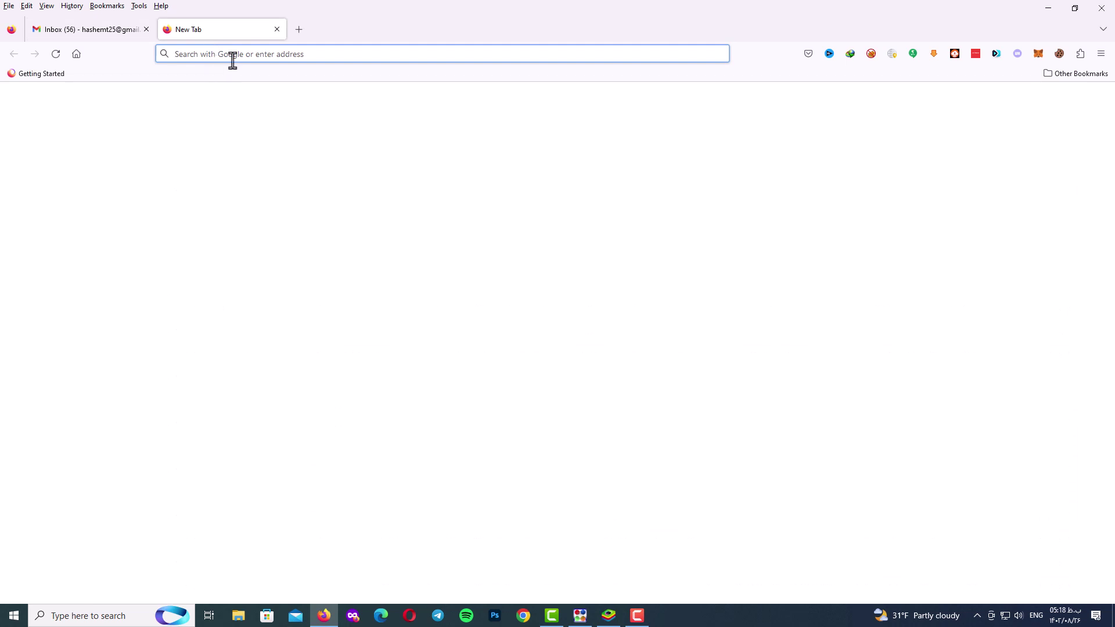
text(what )
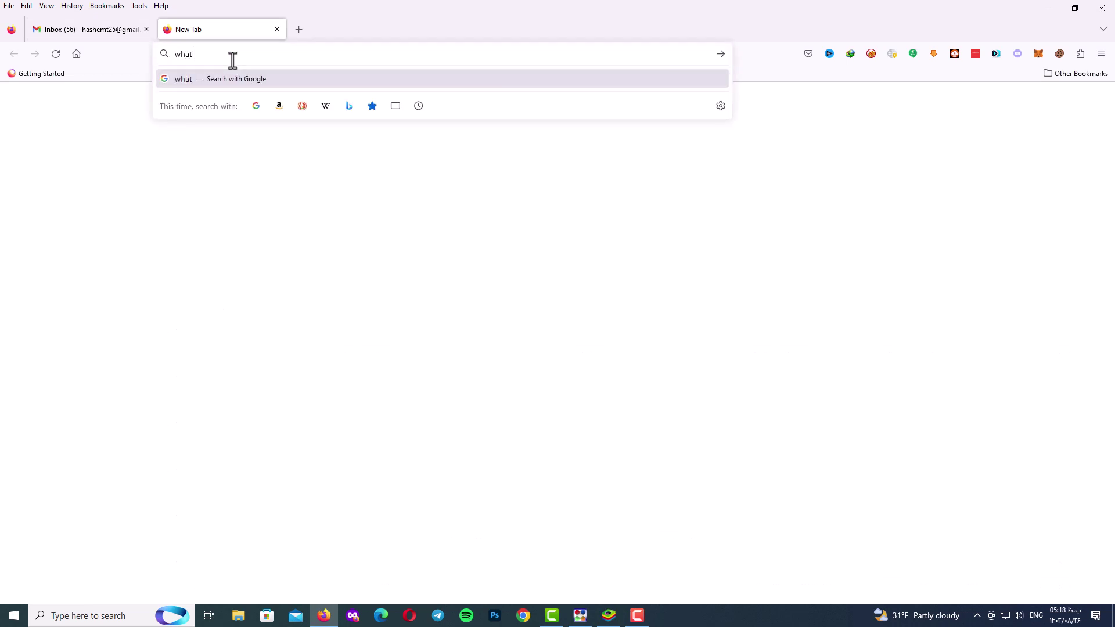
text(day is today)
key(Return)
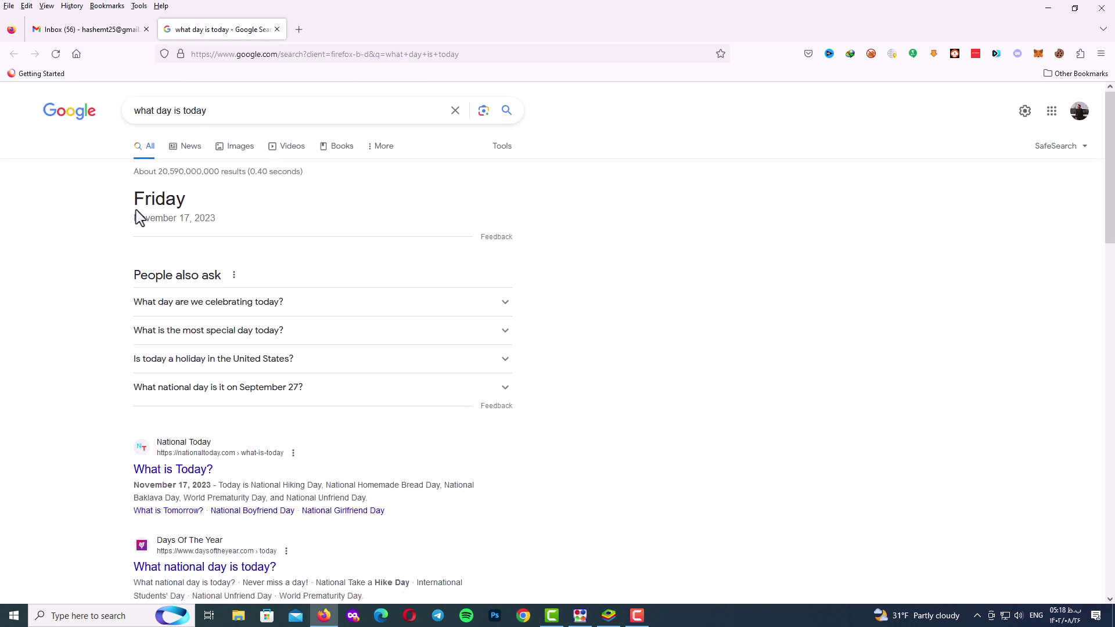
click(176, 225)
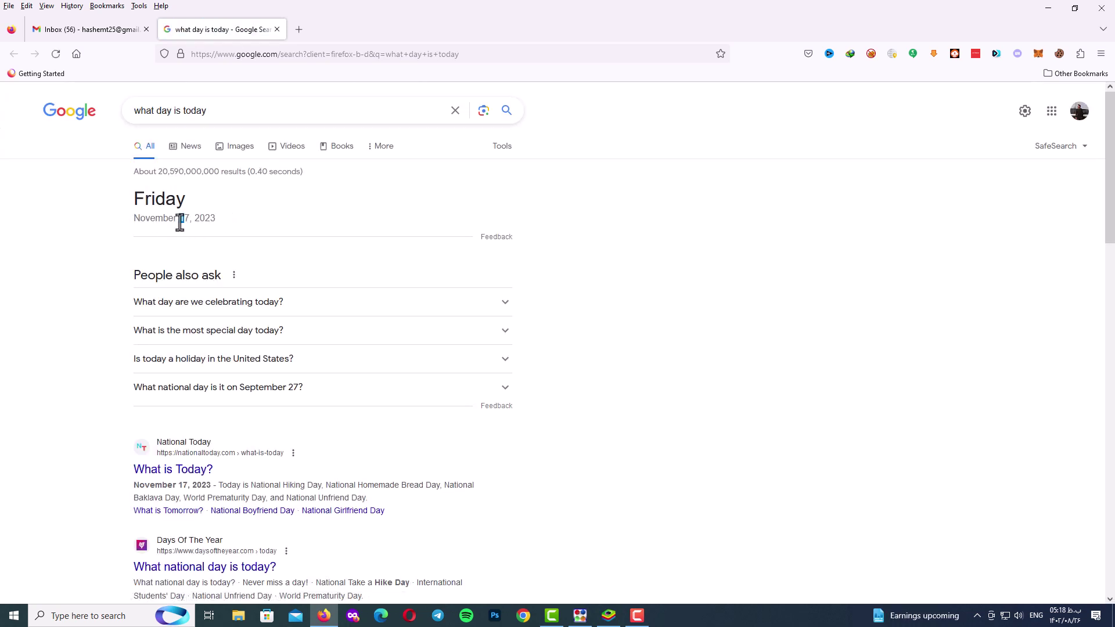
click(123, 34)
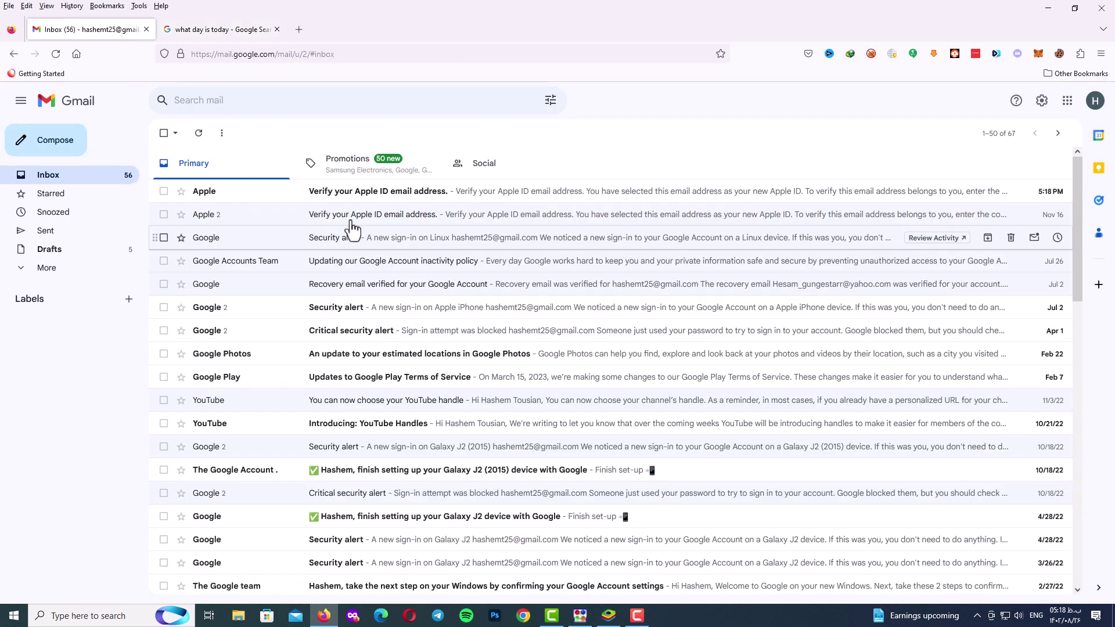
Copy the code from Apple's verification email and restore down the Firefox window.
click(357, 191)
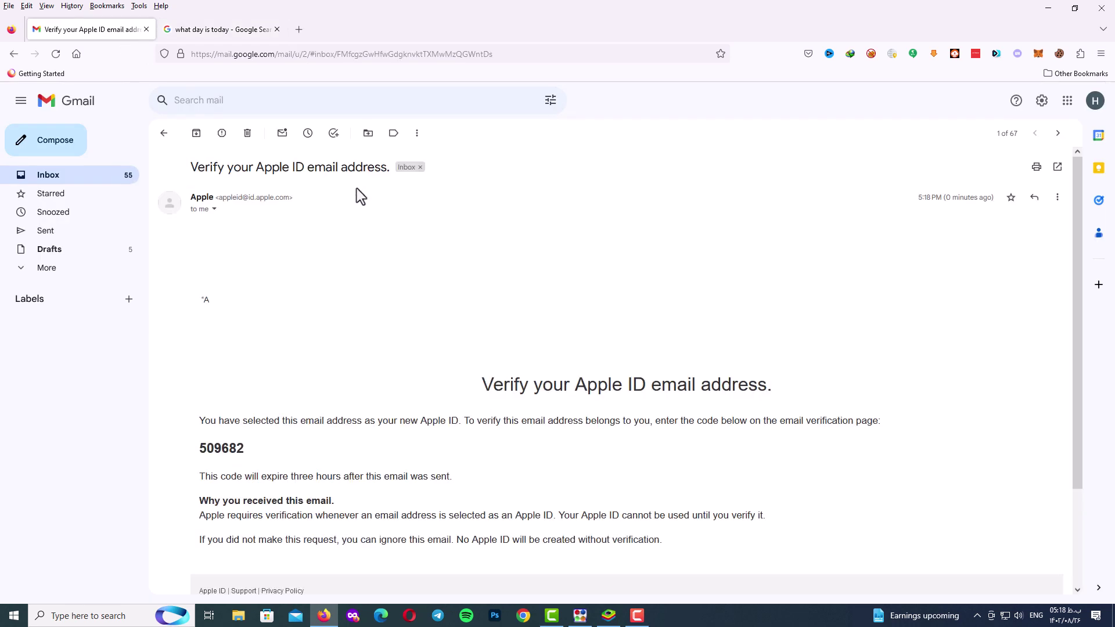
double_click(228, 451)
right_click(206, 451)
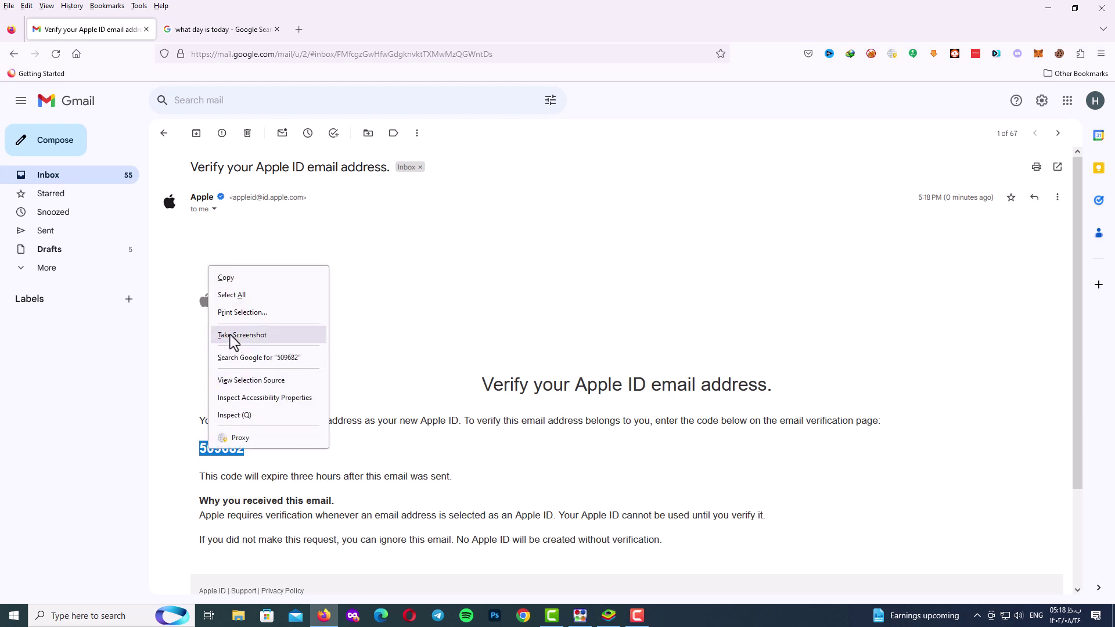
click(231, 275)
click(221, 29)
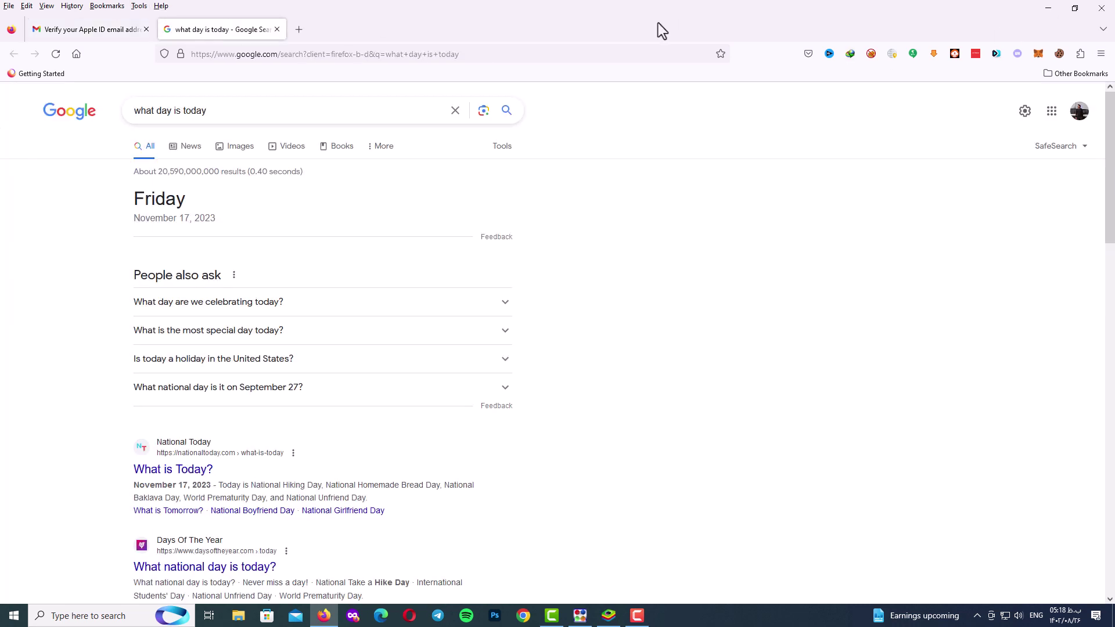
click(1074, 8)
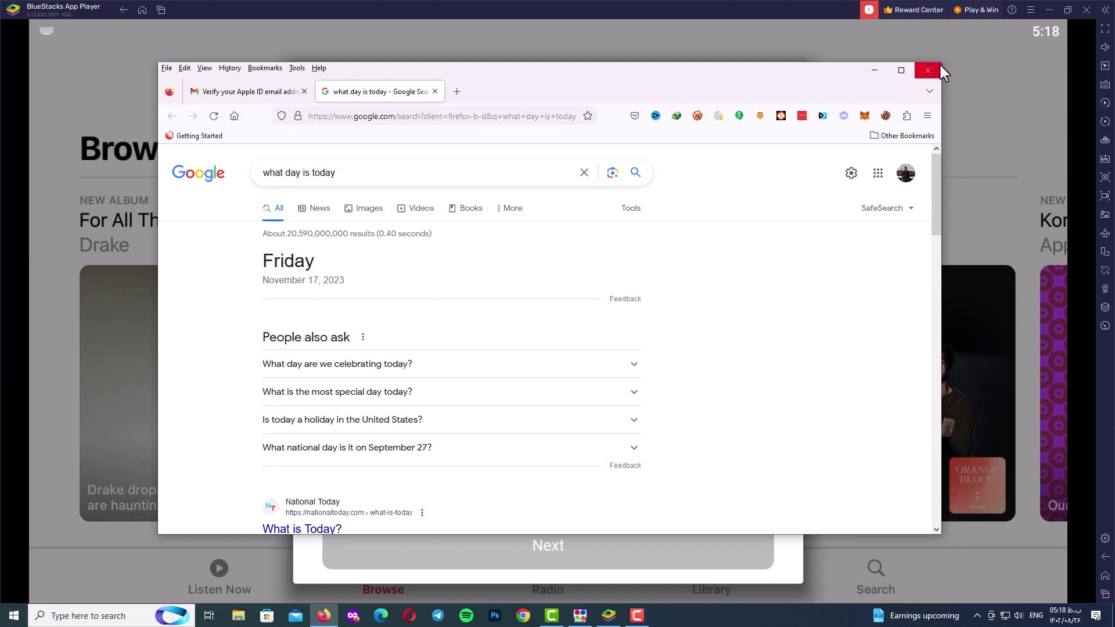
Move Firefox aside, cancel the new-code prompt, then paste and submit the verification code.
drag(940, 63, 706, 250)
drag(604, 259, 529, 190)
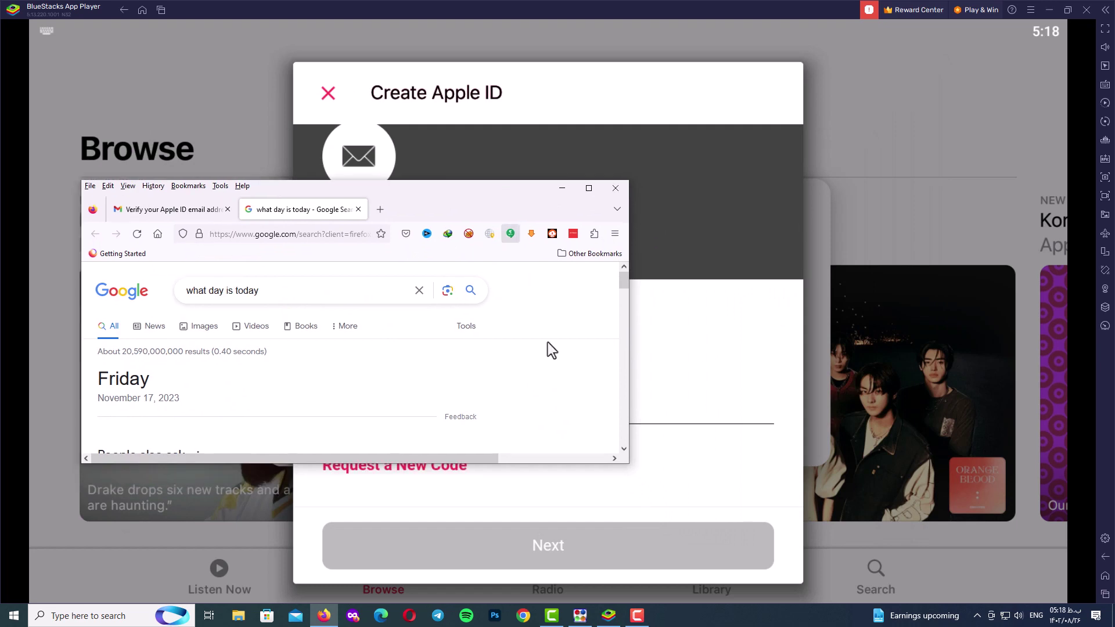
click(670, 455)
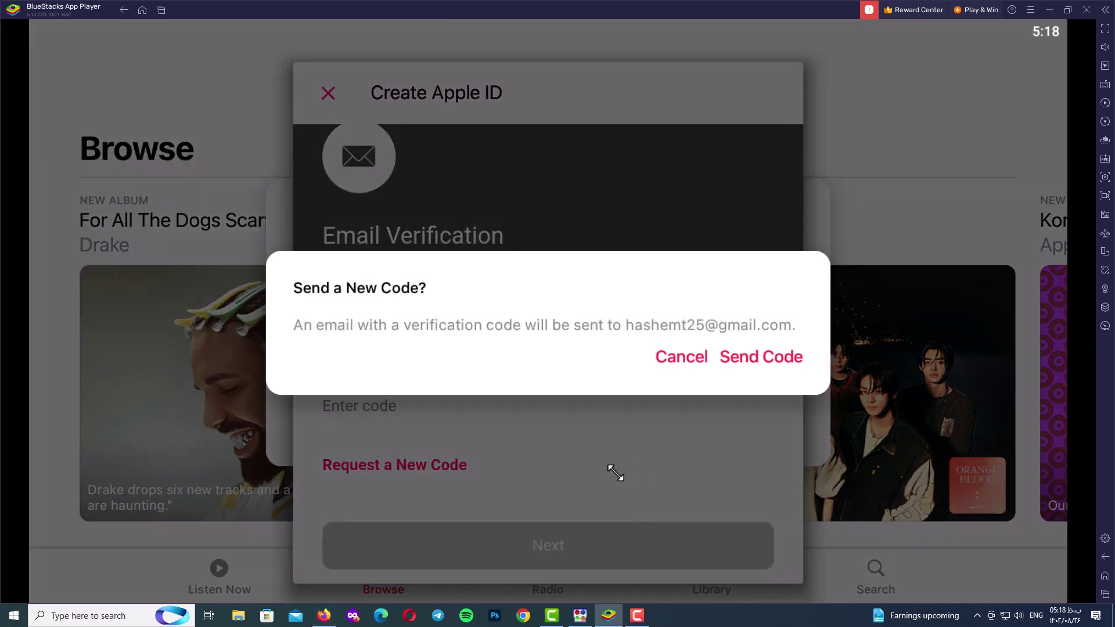
click(677, 365)
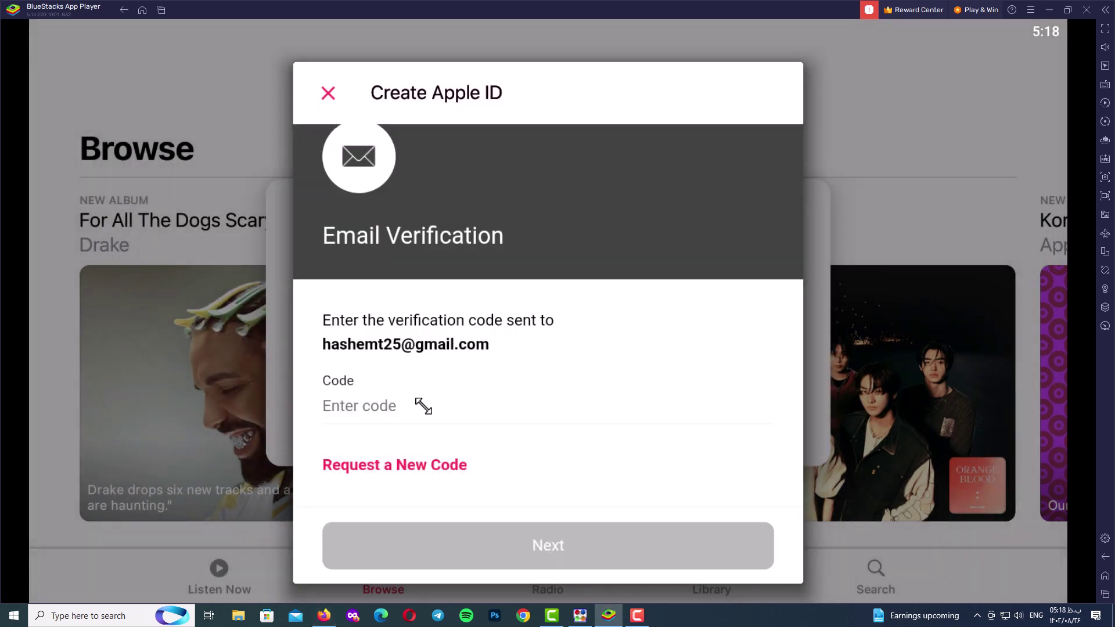
click(353, 406)
key(ctrl+v)
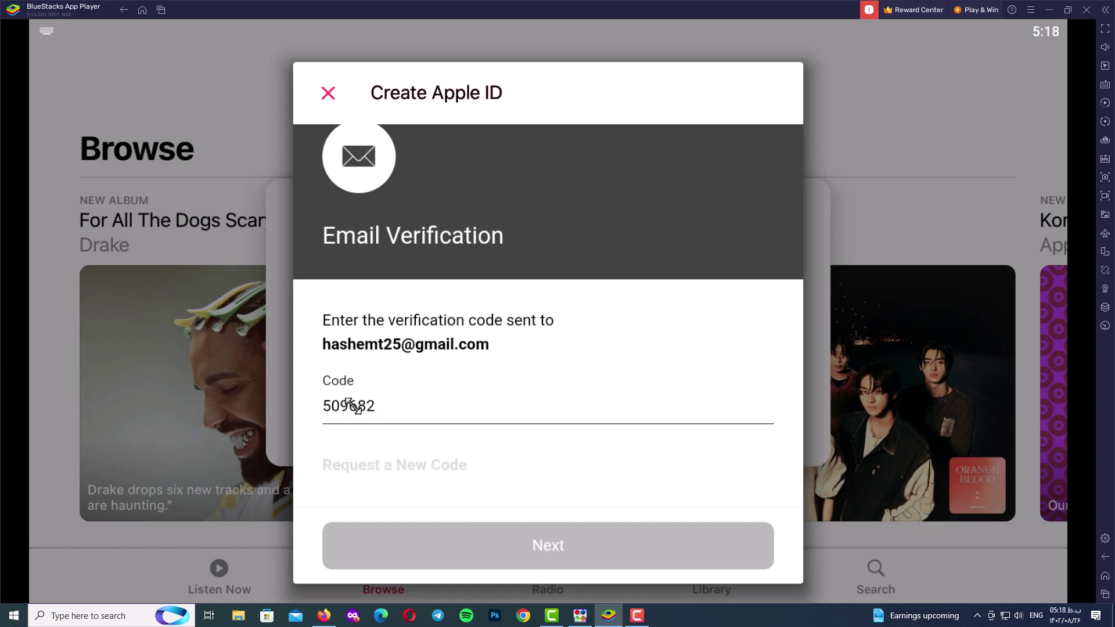
key(Return)
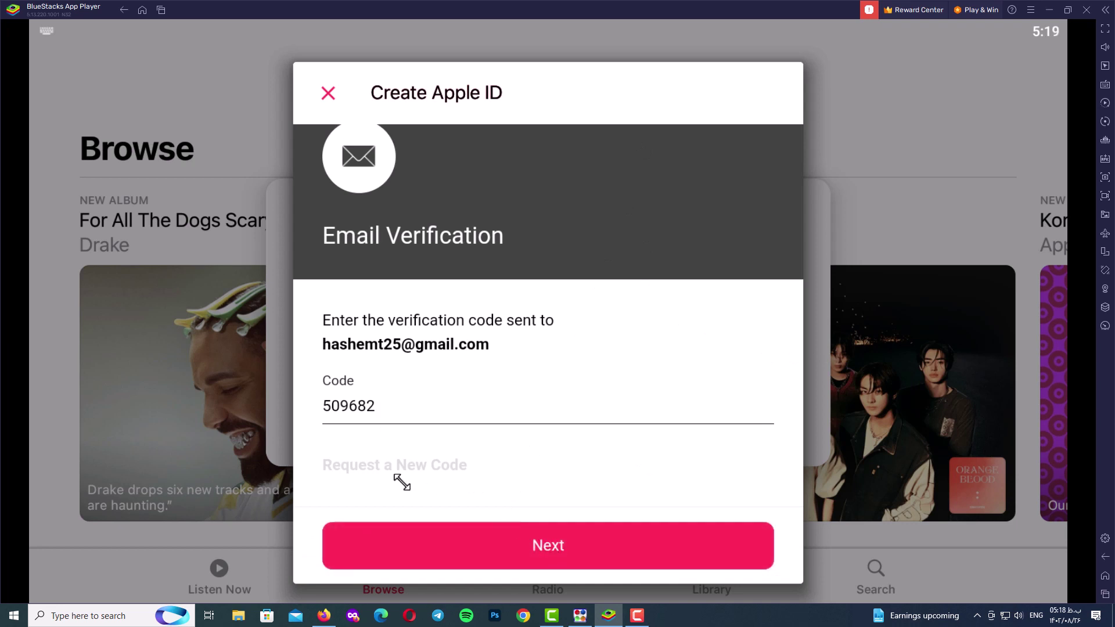
click(566, 549)
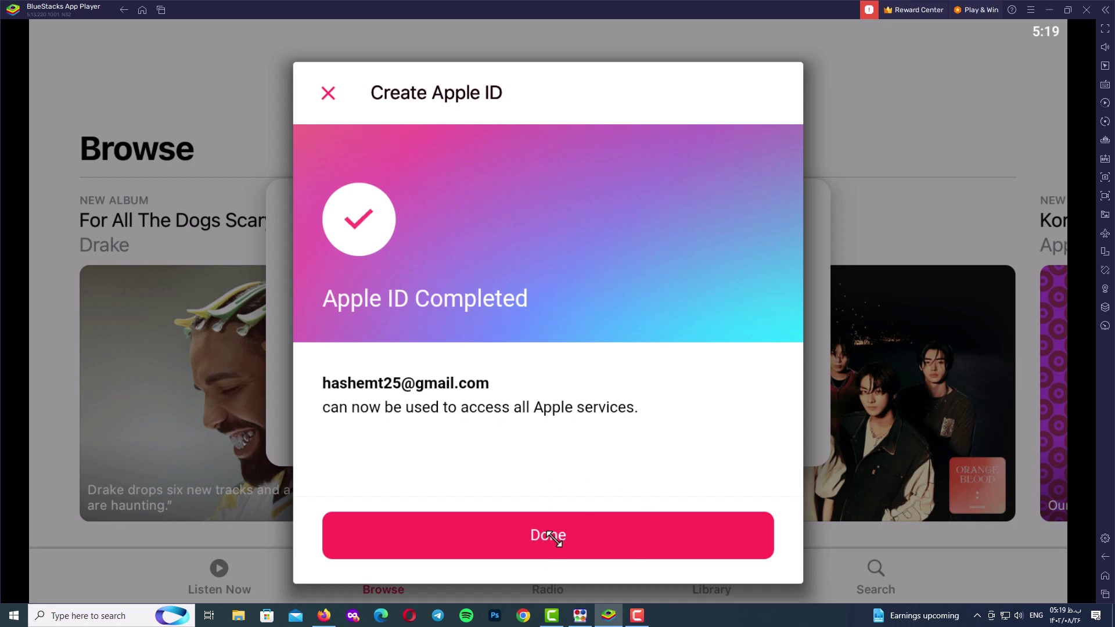
Choose Done, close the free-trial offer, select DON'T SEND, then minimize BlueStacks and Firefox.
click(552, 536)
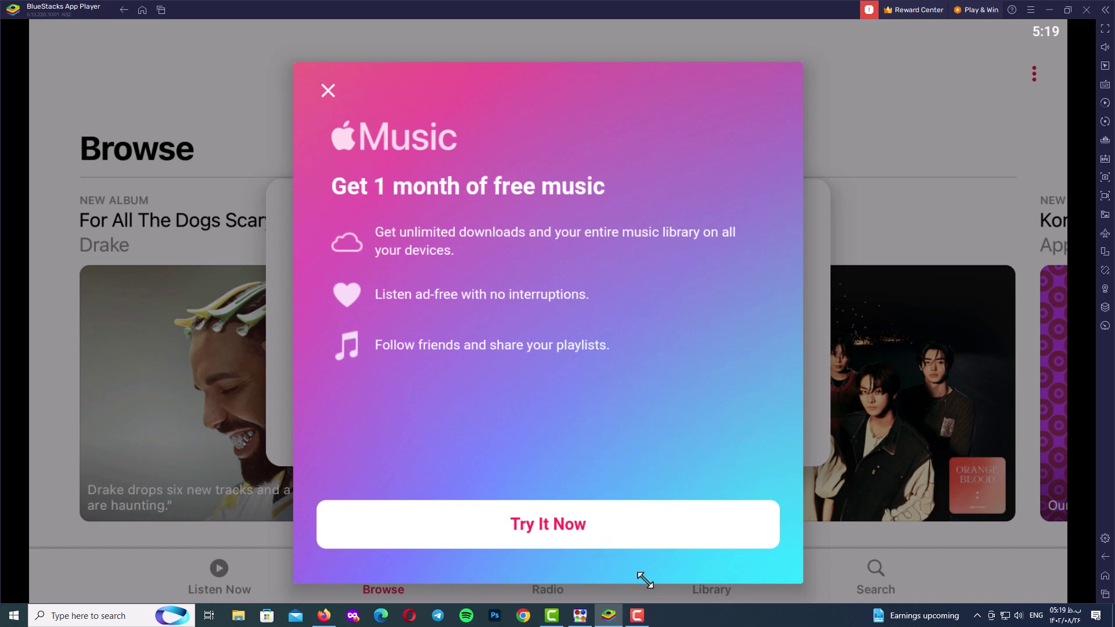
click(326, 92)
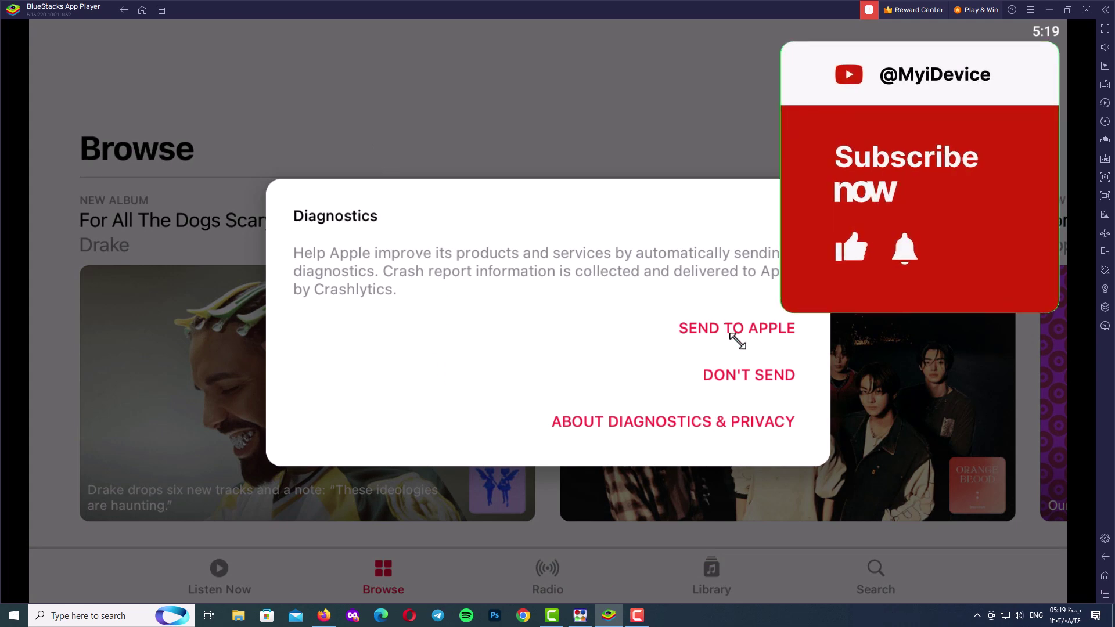
click(755, 374)
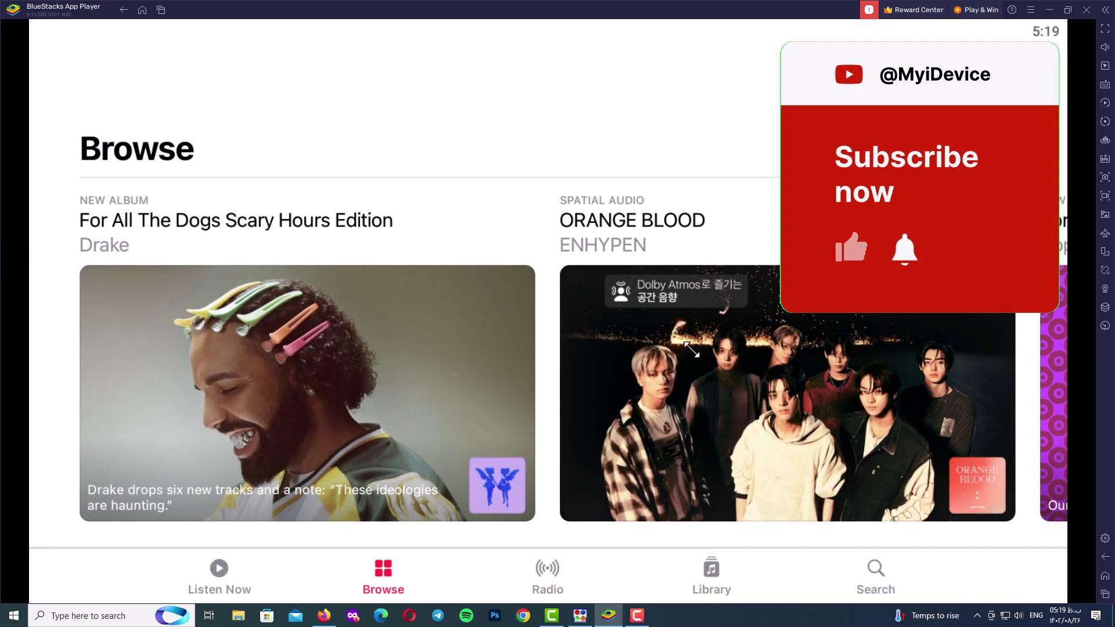
click(1049, 12)
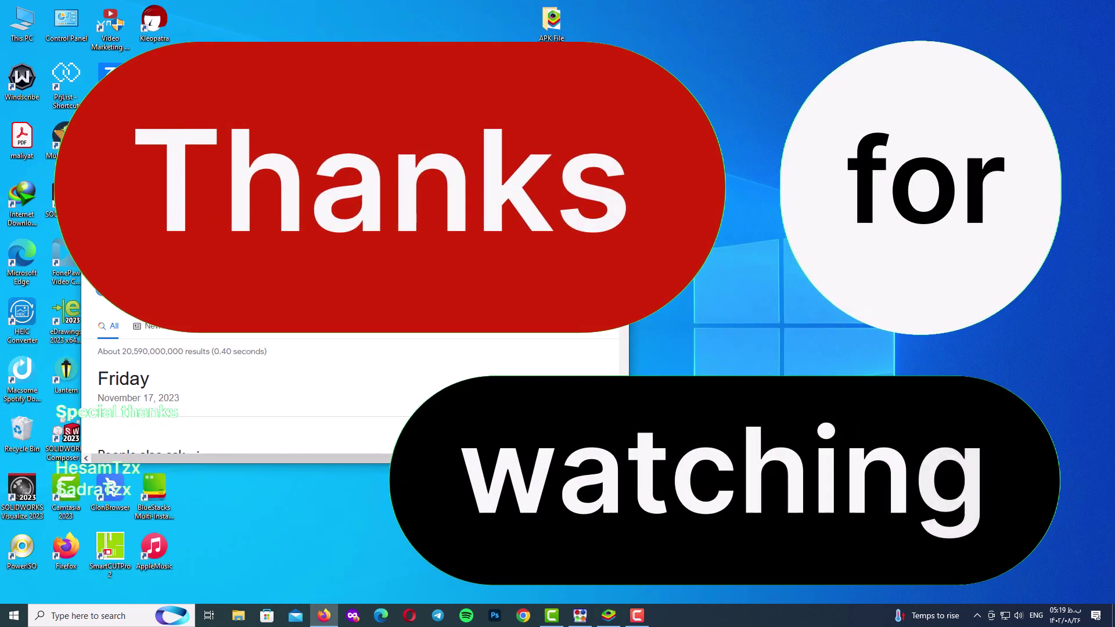
key(super+Down)
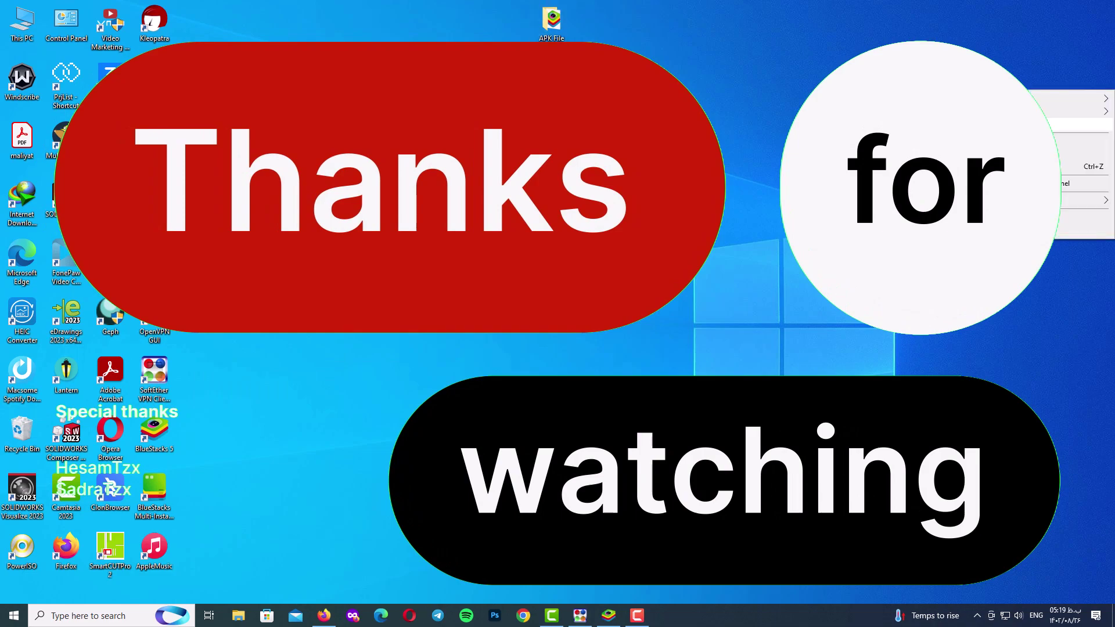